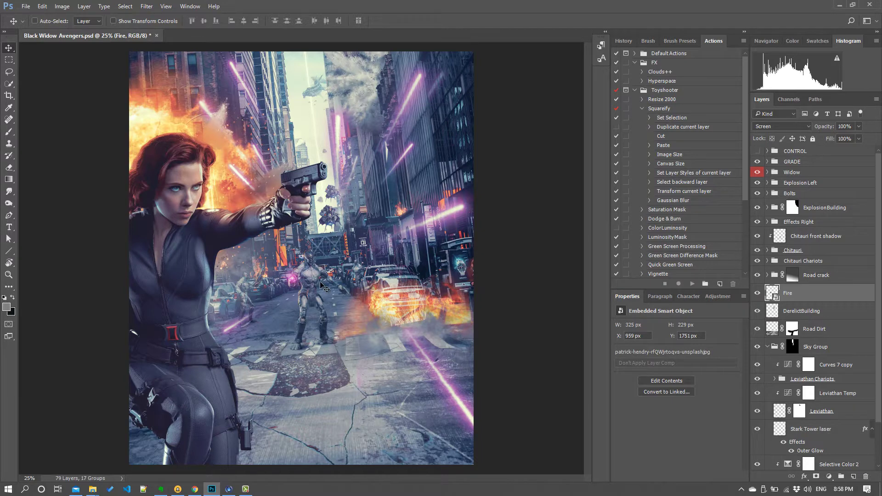
- Hide GRADE, Explosion Left, Bolts, ExplosionBuilding, Effects Right, Road crack, DerelictBuilding and Road Dirt
{"action": "left_click", "coordinate": [757, 161]}
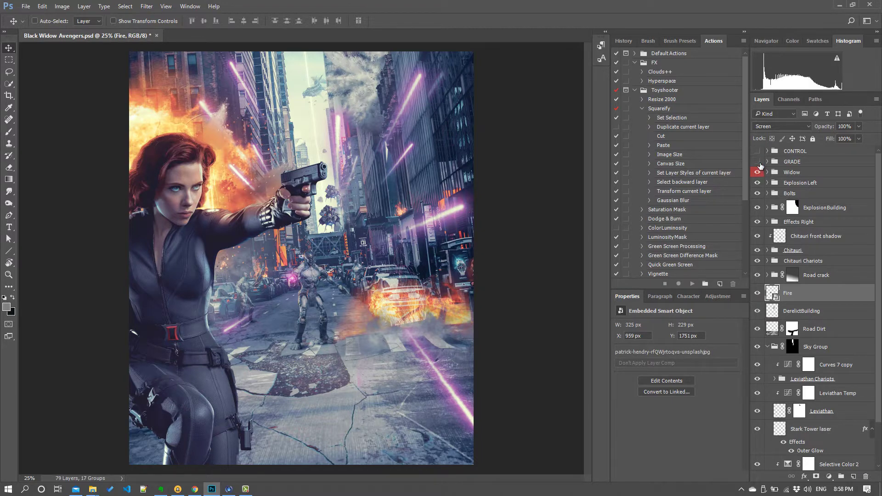
{"action": "left_click", "coordinate": [757, 183]}
{"action": "left_click", "coordinate": [757, 193]}
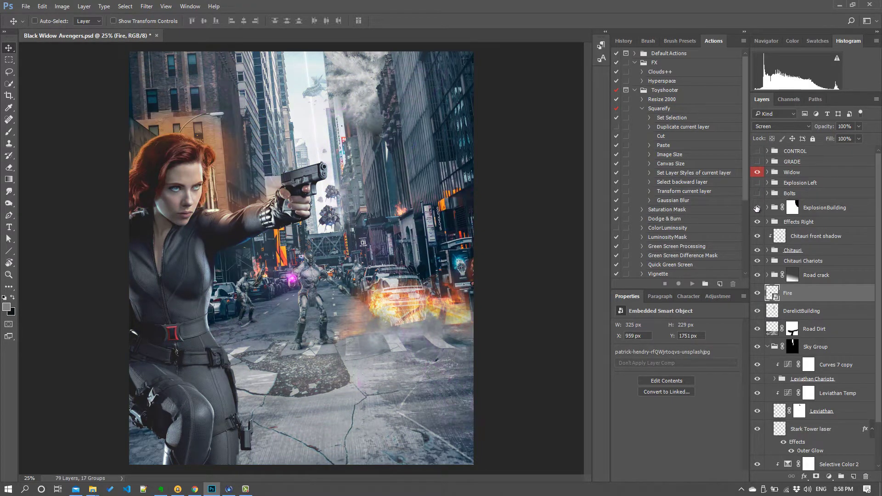
{"action": "left_click", "coordinate": [757, 208]}
{"action": "left_click", "coordinate": [757, 221]}
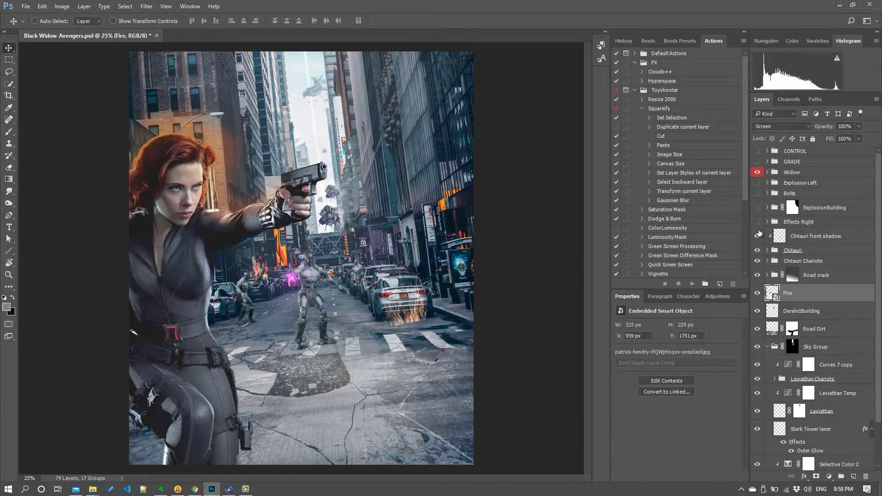
{"action": "left_click", "coordinate": [758, 275]}
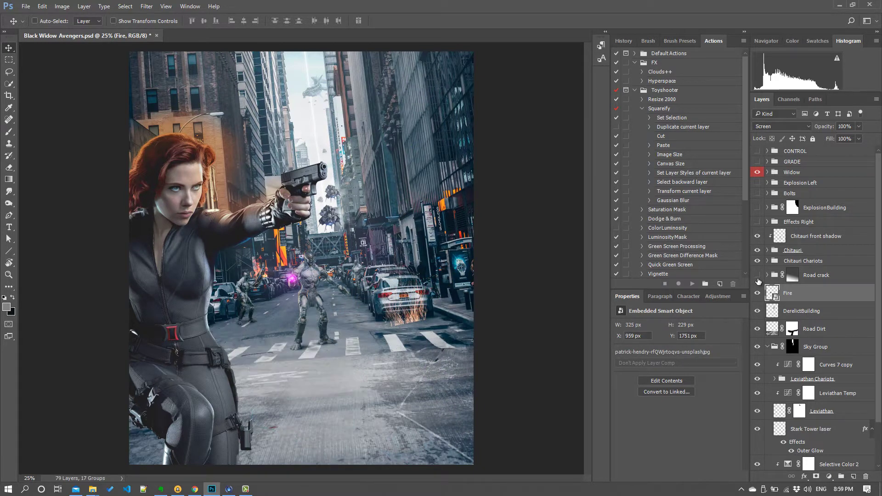
{"action": "left_click", "coordinate": [757, 311]}
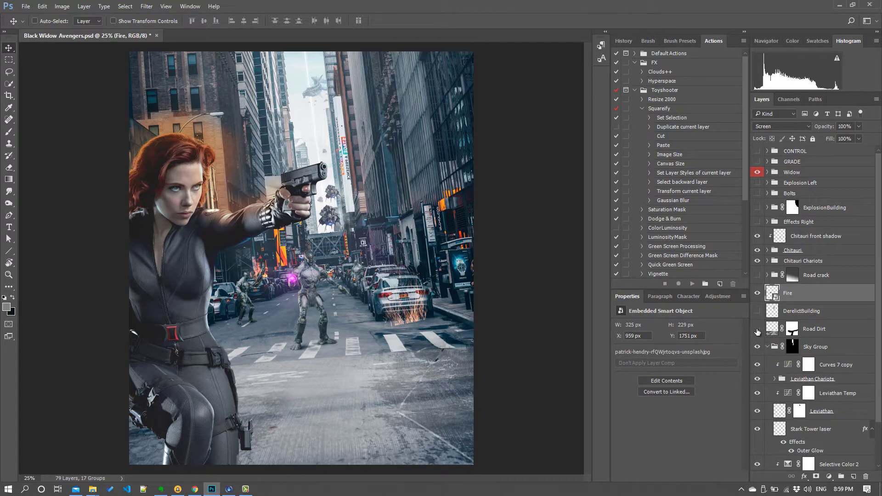
{"action": "left_click", "coordinate": [756, 329]}
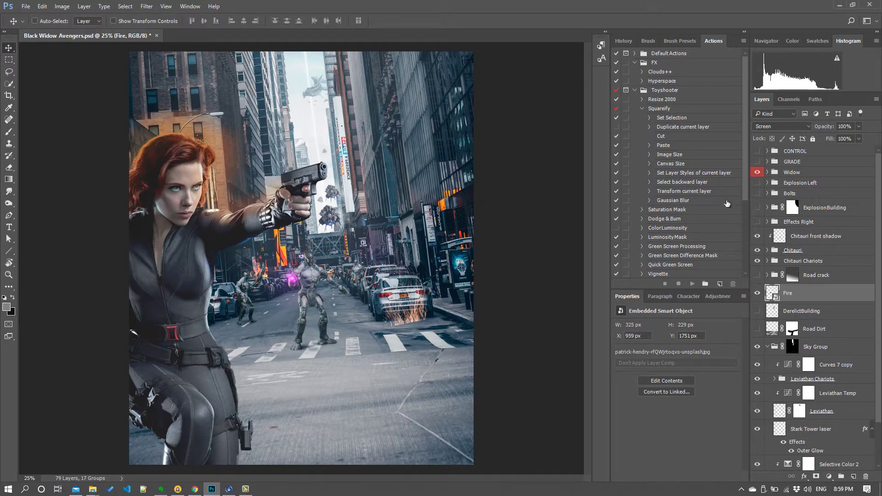
- Briefly hide and reshow Black Widow, Chitauri, Chitauri Chariots and the Background group to check each
{"action": "left_click", "coordinate": [756, 173]}
{"action": "left_click", "coordinate": [757, 174]}
{"action": "scroll", "coordinate": [812, 286], "scroll_direction": "down", "scroll_amount": 3}
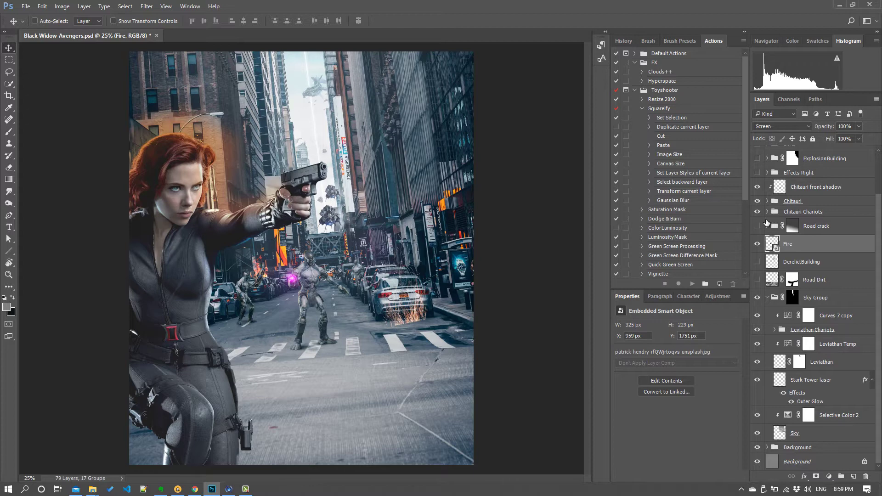
{"action": "left_click", "coordinate": [756, 201]}
{"action": "left_click", "coordinate": [757, 201]}
{"action": "left_click", "coordinate": [756, 213]}
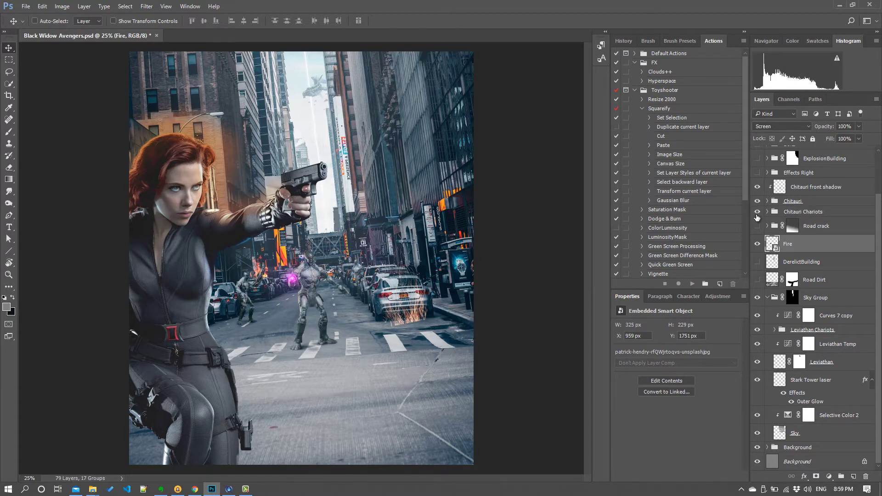
{"action": "left_click", "coordinate": [756, 214]}
{"action": "left_click", "coordinate": [757, 214]}
{"action": "left_click", "coordinate": [757, 214]}
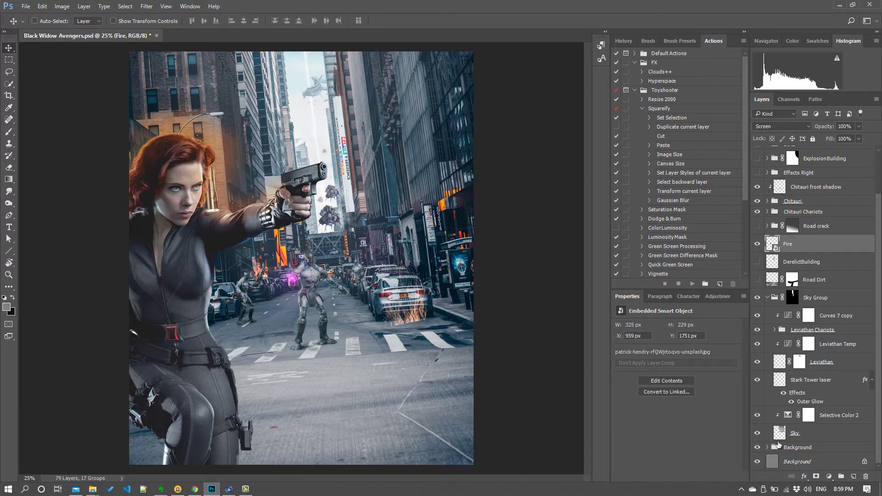
{"action": "left_click", "coordinate": [757, 447]}
{"action": "left_click", "coordinate": [757, 447]}
- Zoom the view to 33.33% on the street
{"action": "left_click", "coordinate": [8, 274]}
{"action": "left_click", "coordinate": [188, 236]}
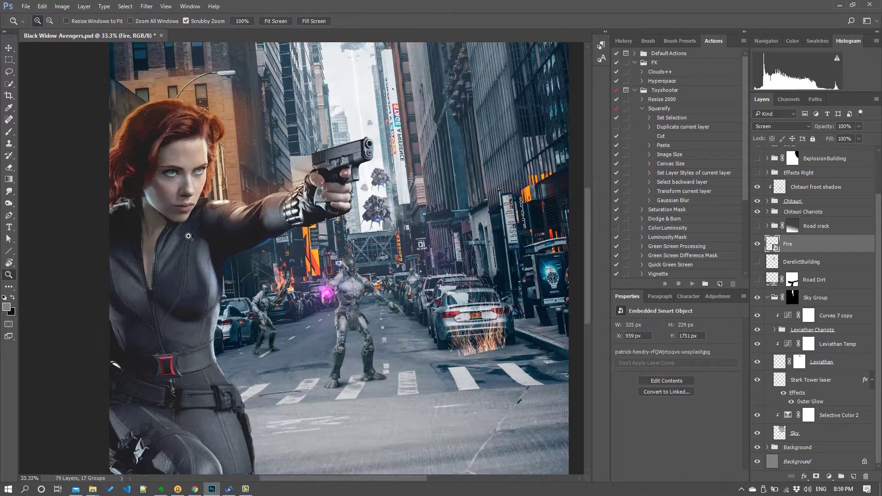
{"action": "left_click", "coordinate": [8, 47]}
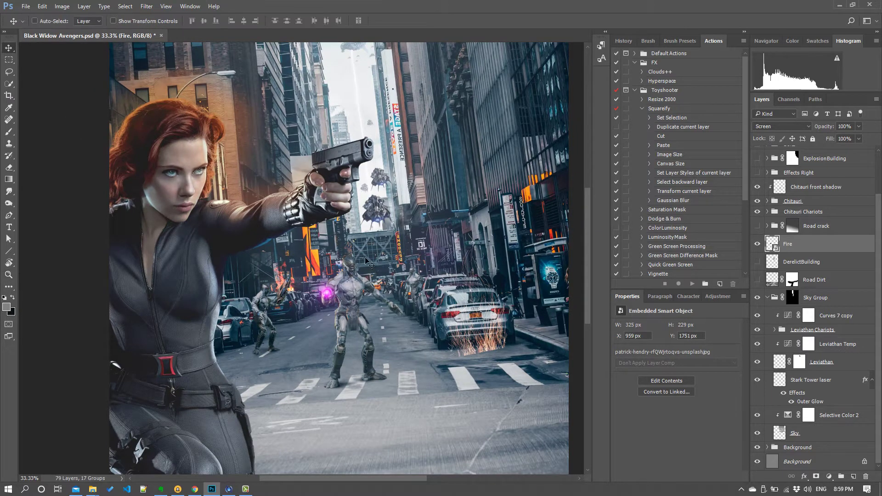
{"action": "scroll", "coordinate": [588, 247], "scroll_direction": "up", "scroll_amount": 2}
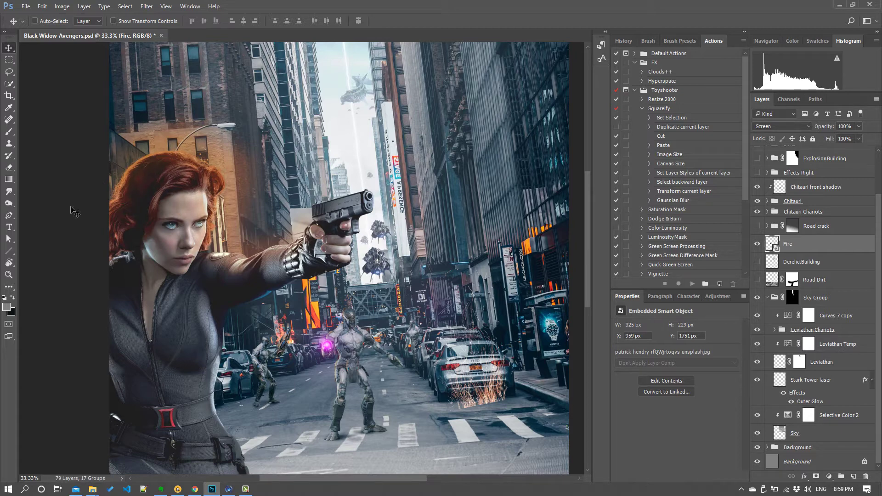
- Zoom to 50% around the parked car and scroll over the Chitauri and cars
{"action": "left_click", "coordinate": [8, 274]}
{"action": "left_click", "coordinate": [235, 349]}
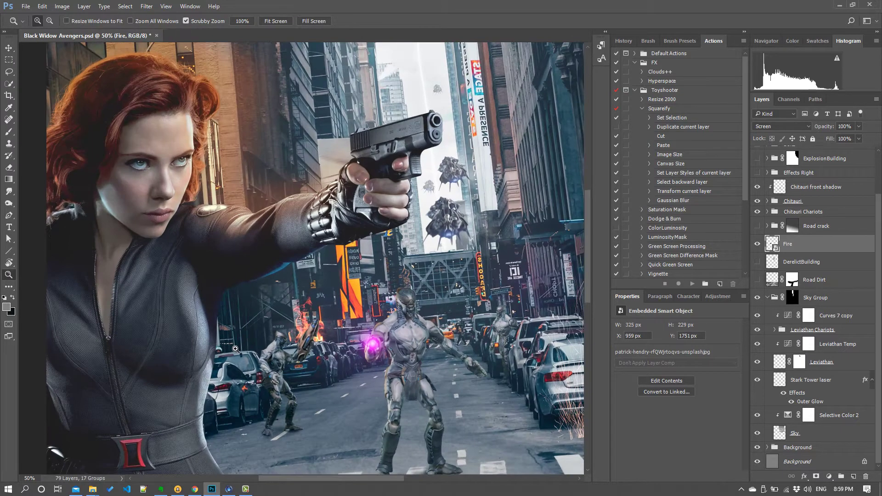
{"action": "left_click", "coordinate": [10, 49]}
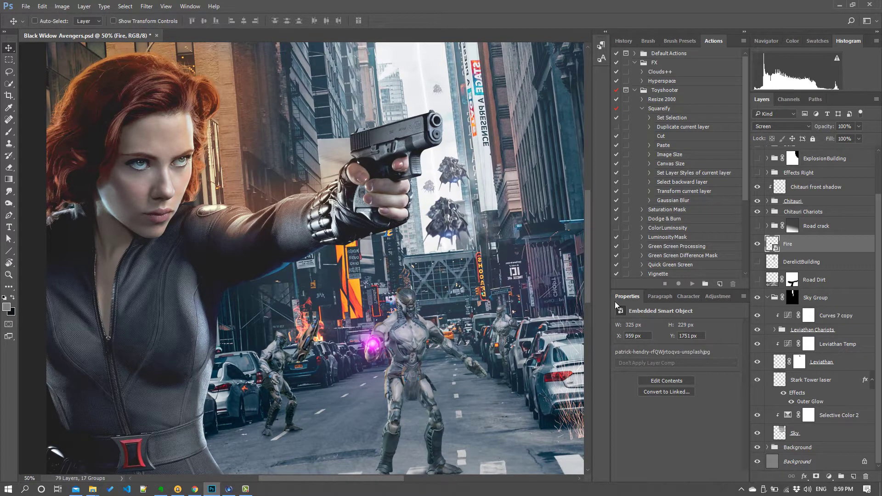
{"action": "scroll", "coordinate": [583, 264], "scroll_direction": "up", "scroll_amount": 2}
{"action": "scroll", "coordinate": [581, 268], "scroll_direction": "down", "scroll_amount": 5}
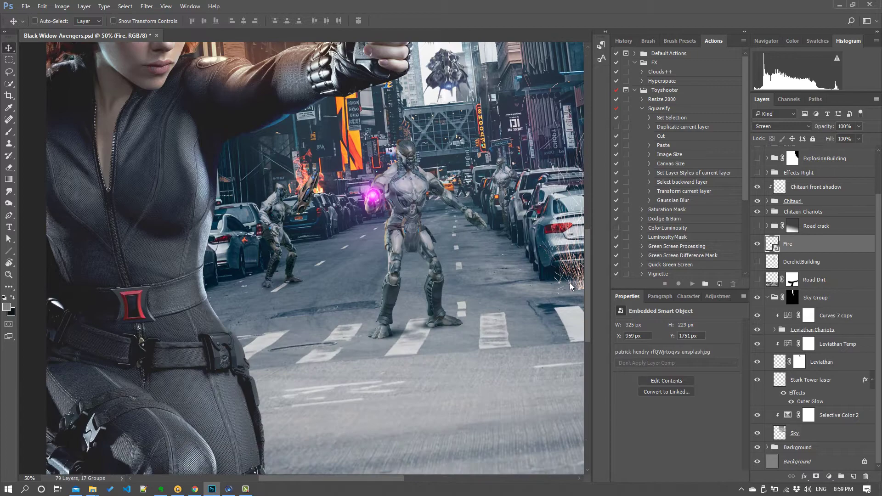
{"action": "scroll", "coordinate": [569, 257], "scroll_direction": "up", "scroll_amount": 6}
{"action": "scroll", "coordinate": [563, 253], "scroll_direction": "up", "scroll_amount": 3}
{"action": "scroll", "coordinate": [574, 285], "scroll_direction": "down", "scroll_amount": 8}
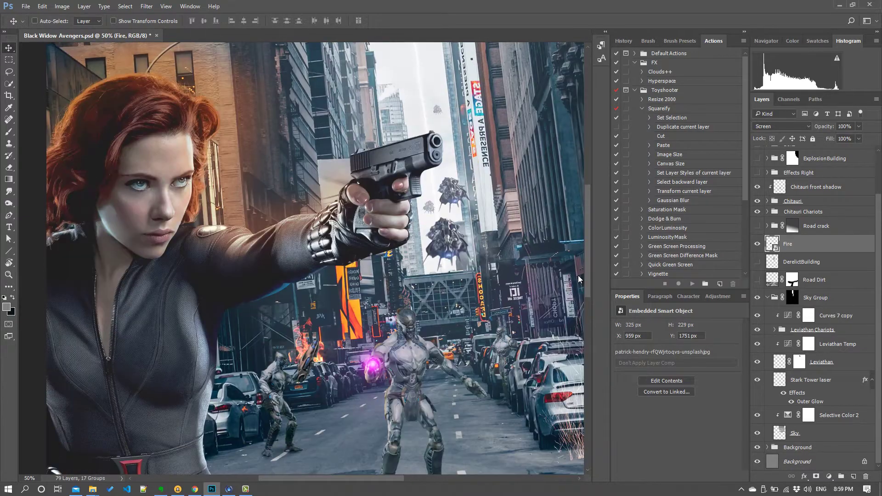
{"action": "scroll", "coordinate": [577, 295], "scroll_direction": "up", "scroll_amount": 3}
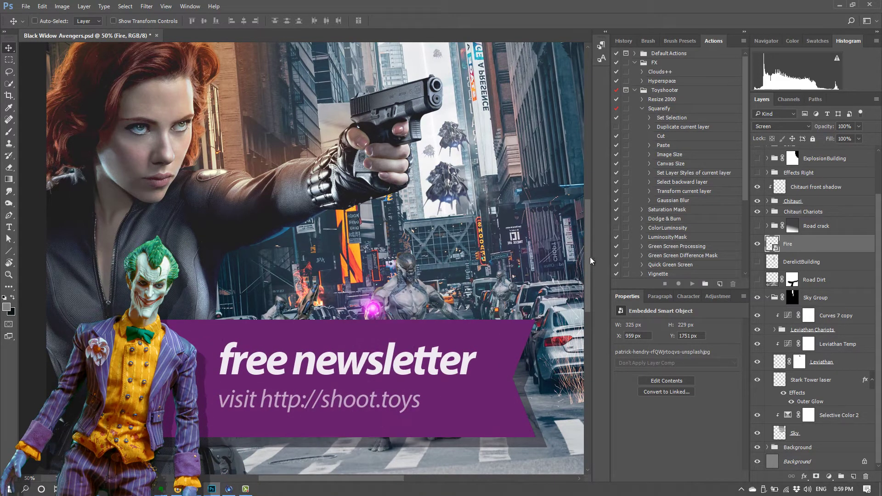
{"action": "left_click_drag", "start_coordinate": [590, 263], "coordinate": [590, 259]}
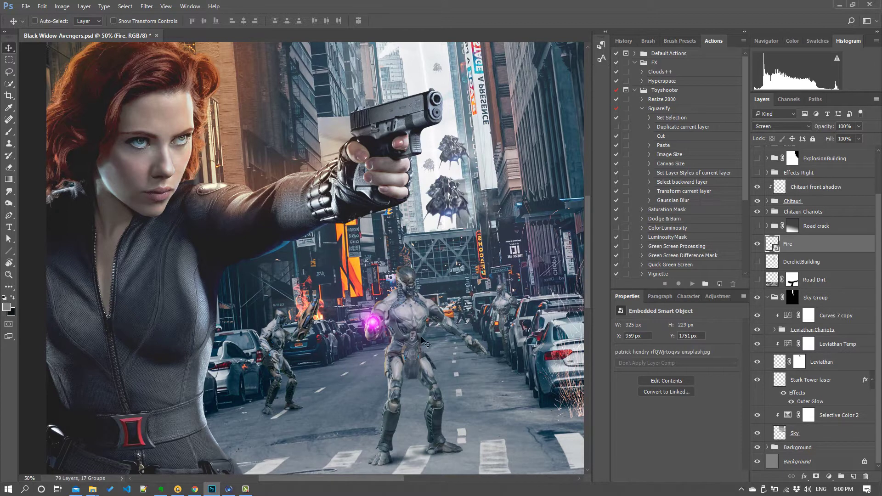
{"action": "left_click", "coordinate": [799, 203]}
{"action": "left_click", "coordinate": [756, 201]}
{"action": "left_click", "coordinate": [757, 200]}
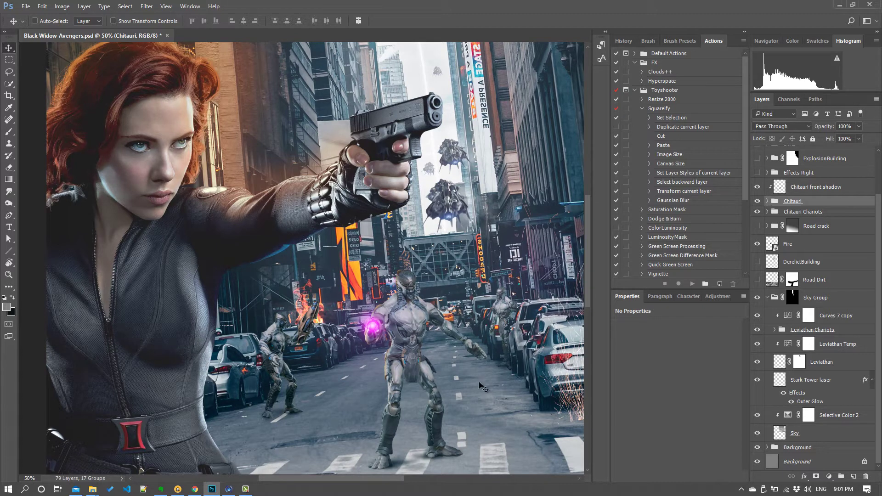
- Zoom out to 33.3%, expand the Background group and select the Unsplash street photo layer
{"action": "key", "text": "ctrl+minus"}
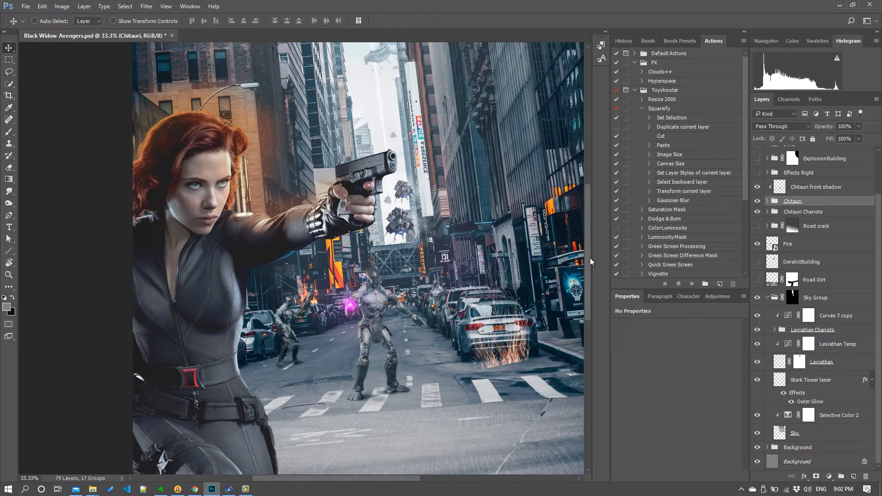
{"action": "left_click_drag", "start_coordinate": [589, 258], "coordinate": [589, 277]}
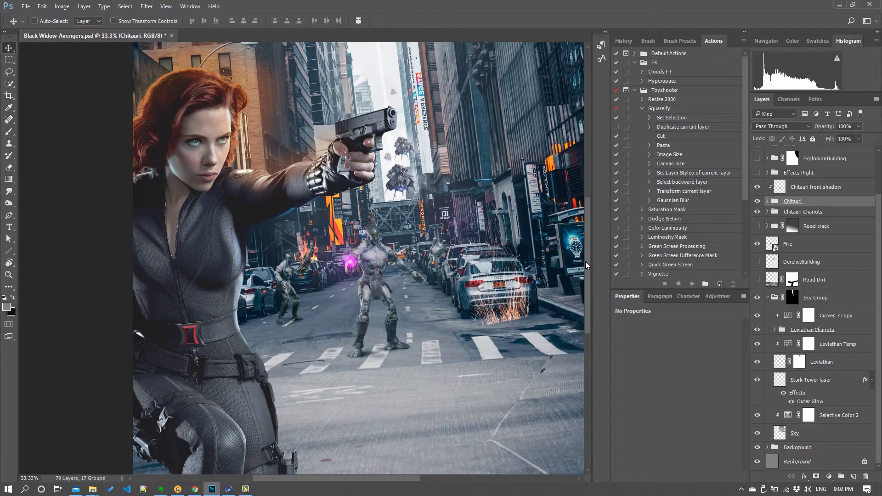
{"action": "left_click_drag", "start_coordinate": [585, 260], "coordinate": [596, 238]}
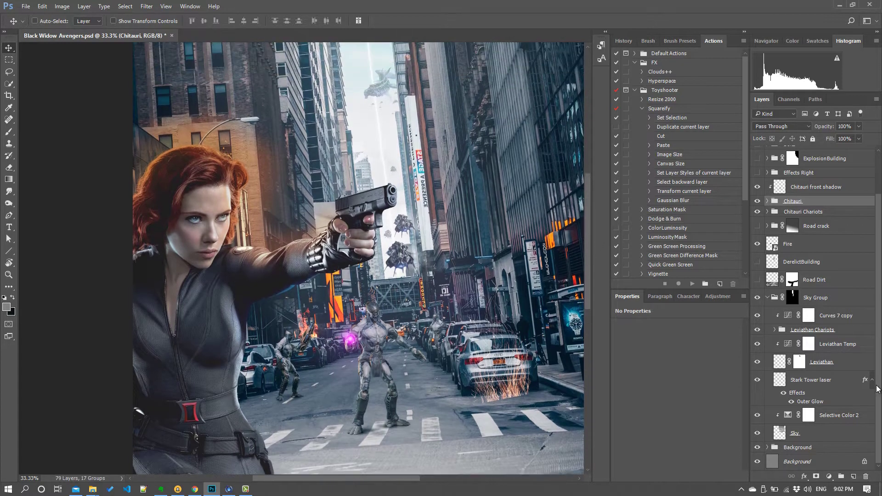
{"action": "left_click", "coordinate": [766, 447]}
{"action": "scroll", "coordinate": [879, 437], "scroll_direction": "down", "scroll_amount": 3}
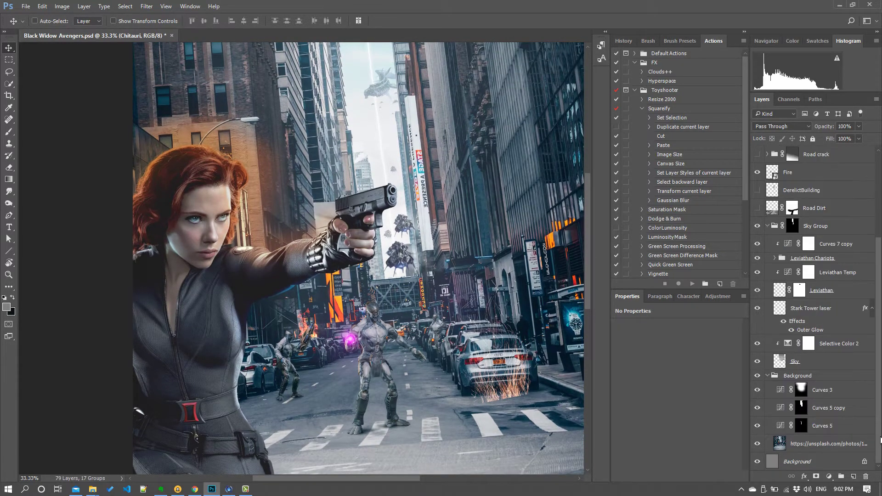
{"action": "left_click", "coordinate": [832, 445]}
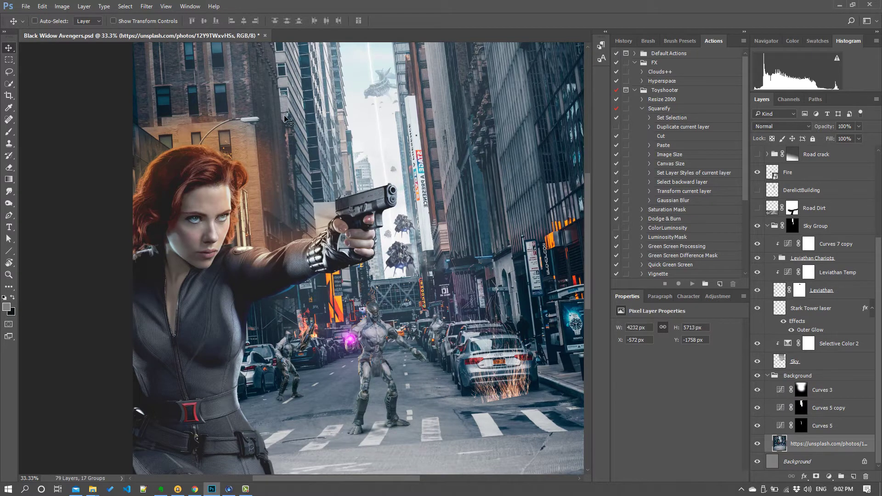
- Preview a Gaussian Blur with a 6.2-pixel radius on the Unsplash street photo
{"action": "left_click", "coordinate": [147, 6]}
{"action": "left_click", "coordinate": [304, 4]}
{"action": "left_click", "coordinate": [147, 6]}
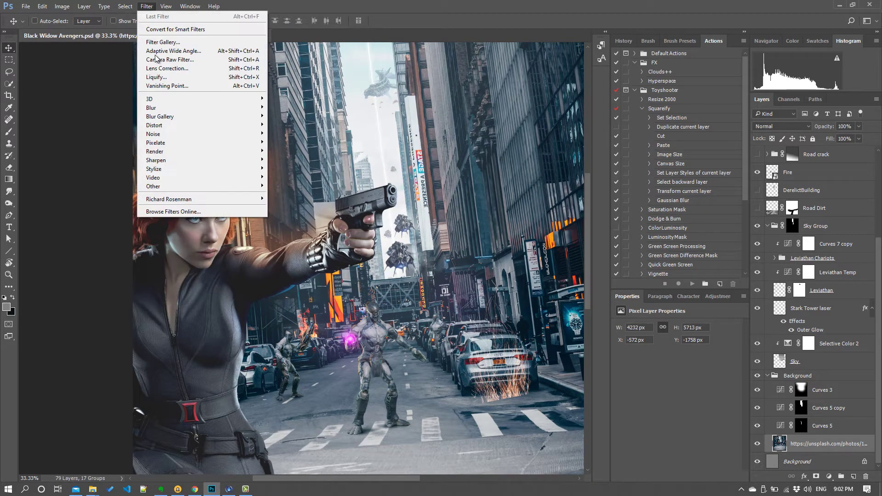
{"action": "mouse_move", "coordinate": [229, 110]}
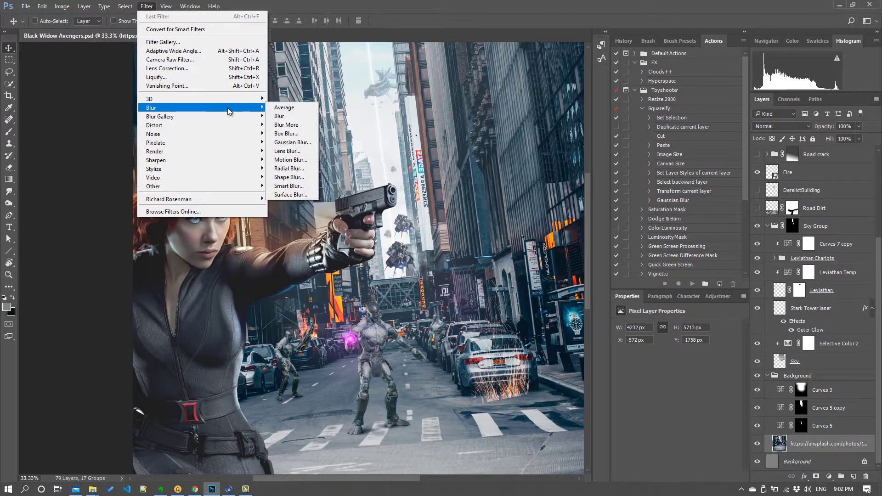
{"action": "left_click", "coordinate": [292, 143]}
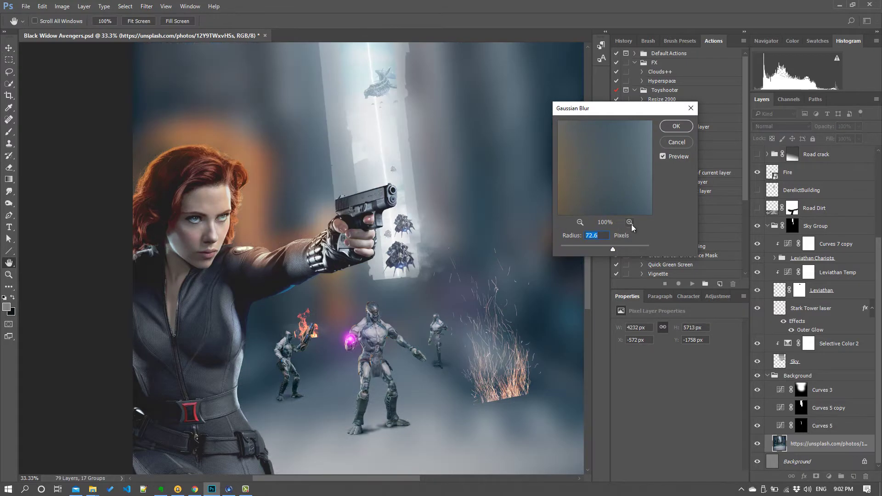
{"action": "left_click", "coordinate": [572, 247]}
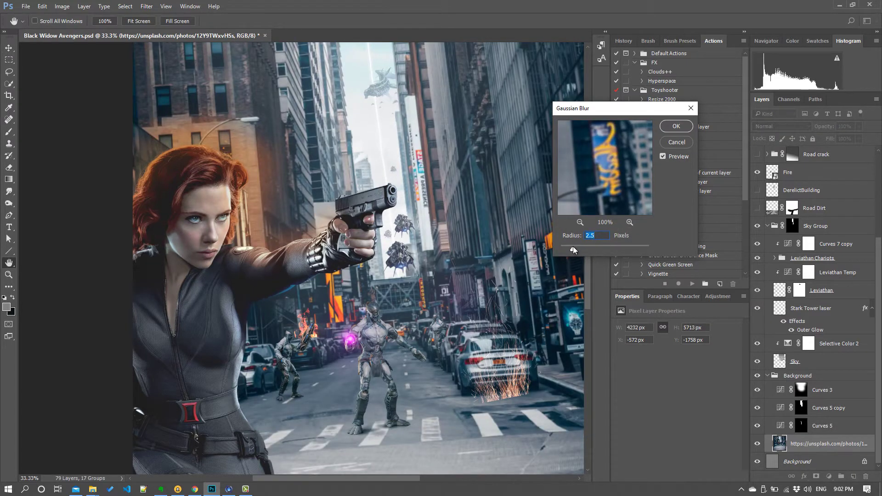
{"action": "left_click_drag", "start_coordinate": [572, 246], "coordinate": [575, 246]}
{"action": "left_click", "coordinate": [583, 248]}
{"action": "left_click_drag", "start_coordinate": [583, 247], "coordinate": [587, 247]}
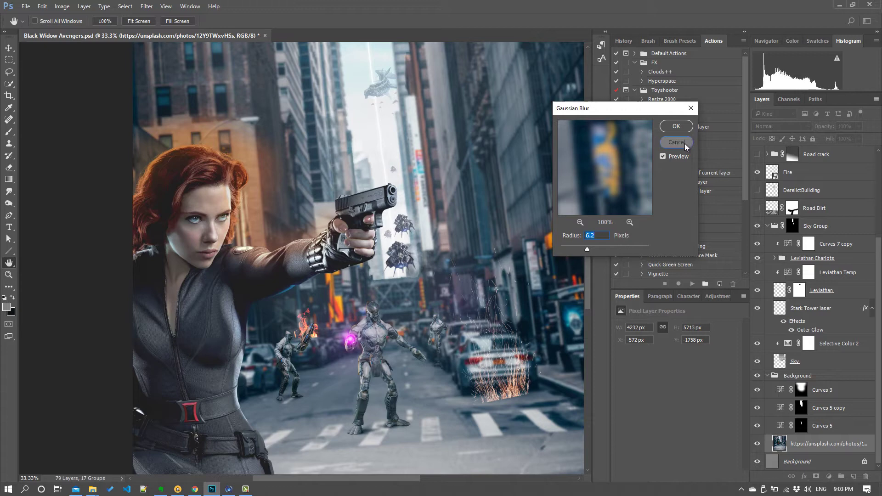
- Cancel the Gaussian Blur and open the Field Blur gallery
{"action": "left_click", "coordinate": [685, 143]}
{"action": "left_click", "coordinate": [147, 8]}
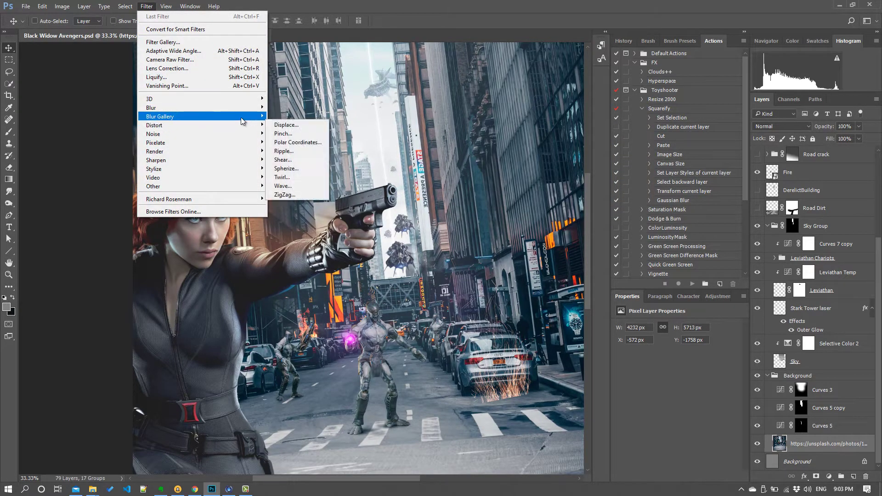
{"action": "mouse_move", "coordinate": [243, 120]}
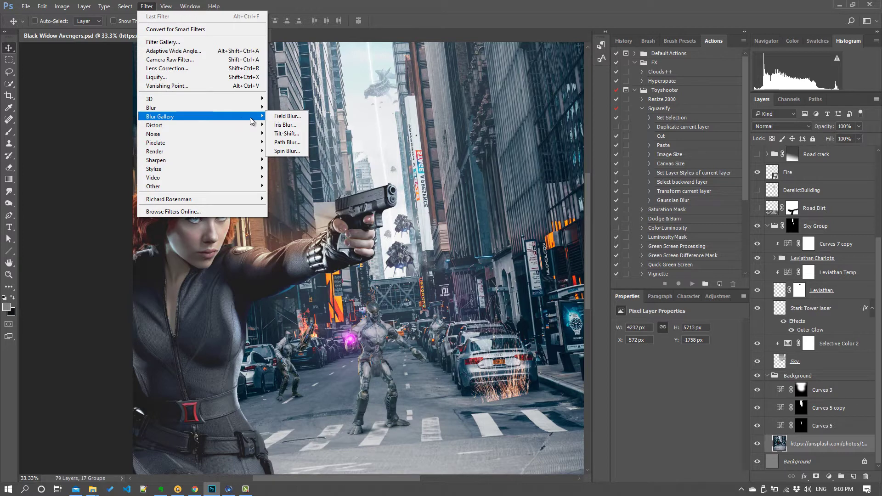
{"action": "key", "text": "Escape"}
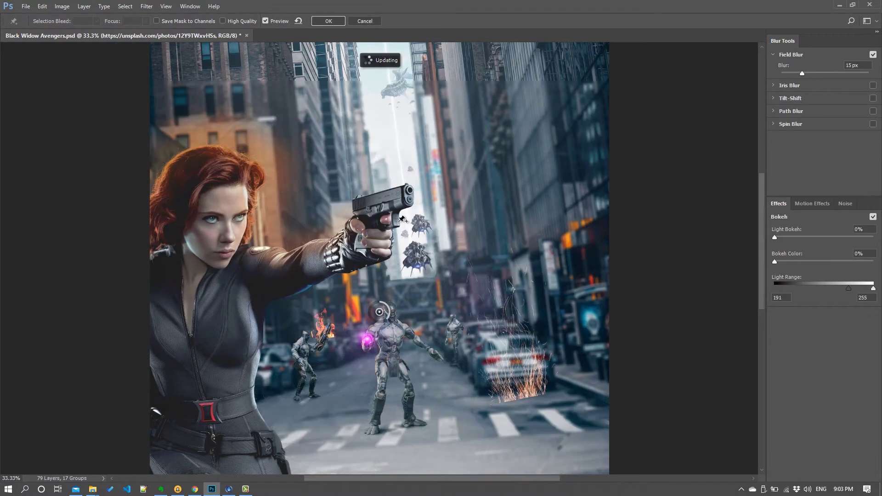
- Place blur pins on the sky, right-hand buildings at 3 px, and her hair at 0 px
{"action": "left_click", "coordinate": [391, 162]}
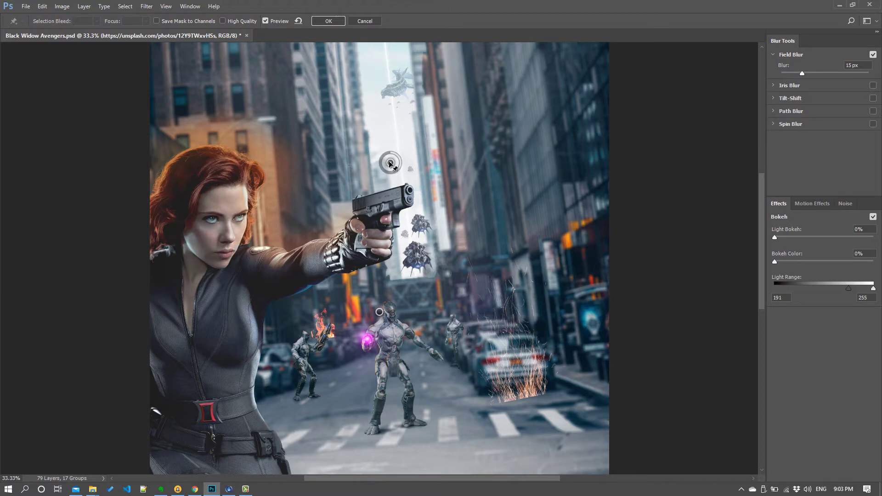
{"action": "left_click", "coordinate": [573, 154]}
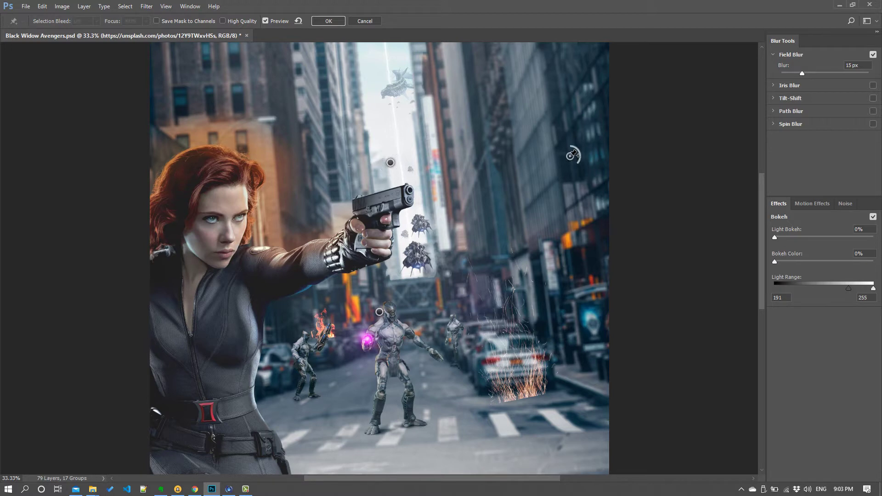
{"action": "left_click_drag", "start_coordinate": [577, 155], "coordinate": [571, 145]}
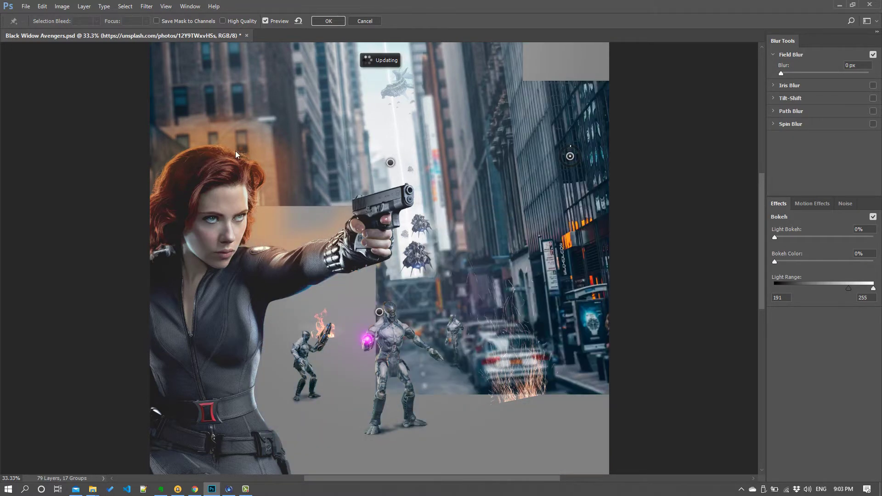
{"action": "left_click", "coordinate": [188, 178]}
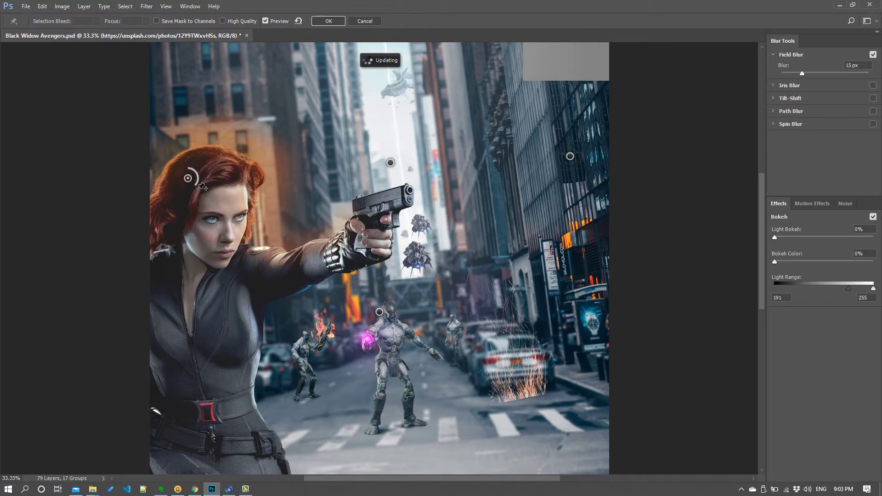
{"action": "left_click_drag", "start_coordinate": [196, 187], "coordinate": [188, 169]}
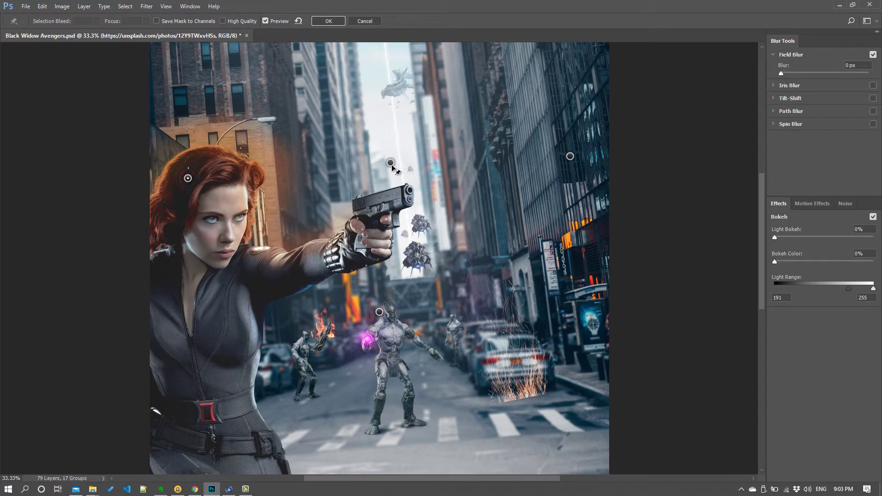
- Lower the sky pin to 10 px, move the 0 px pin to her forehead, shift the buildings pin left
{"action": "left_click", "coordinate": [391, 163]}
{"action": "left_click_drag", "start_coordinate": [391, 167], "coordinate": [402, 164]}
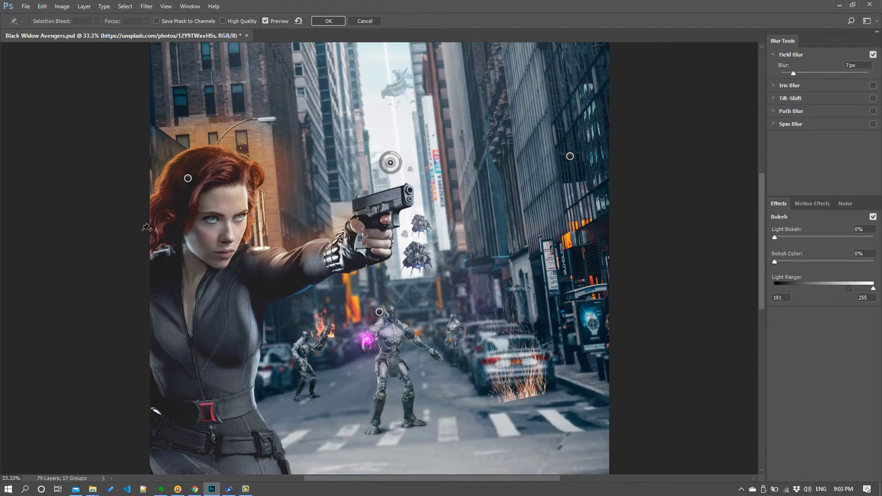
{"action": "left_click", "coordinate": [188, 178]}
{"action": "left_click_drag", "start_coordinate": [188, 178], "coordinate": [234, 197]}
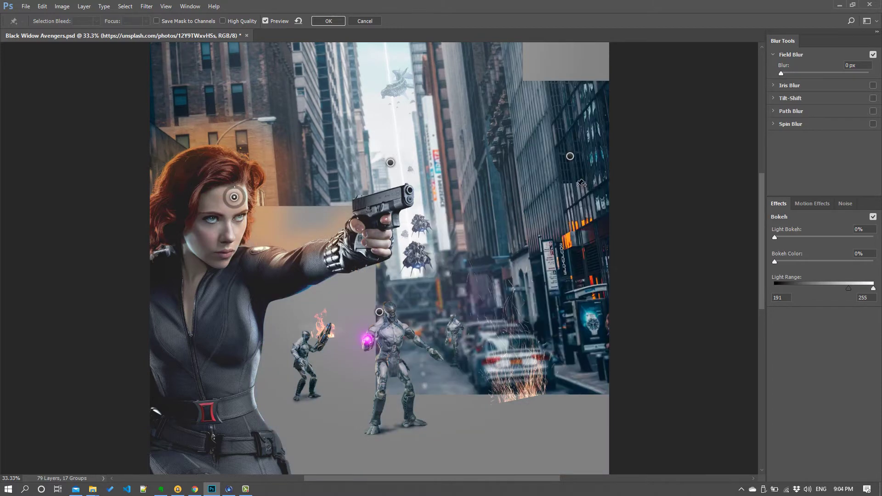
{"action": "left_click_drag", "start_coordinate": [570, 157], "coordinate": [547, 162]}
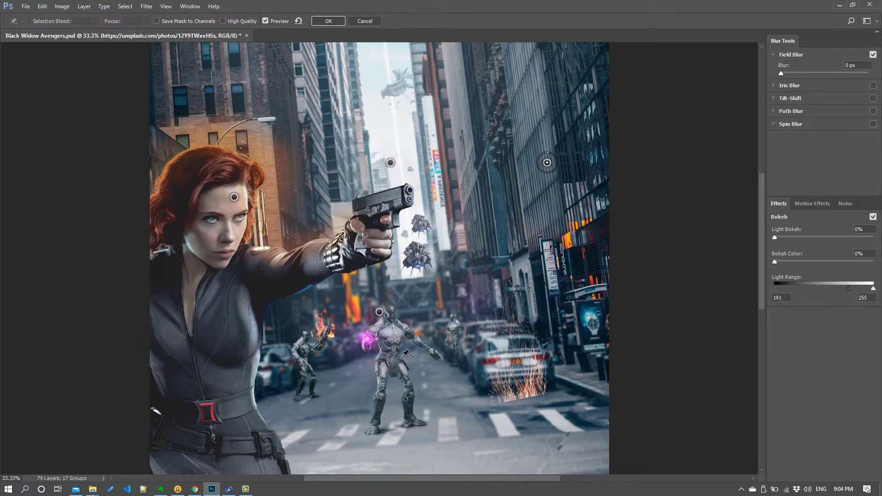
- Replace the sky pin with a new 7 px blur pin just above the gun
{"action": "left_click", "coordinate": [380, 313]}
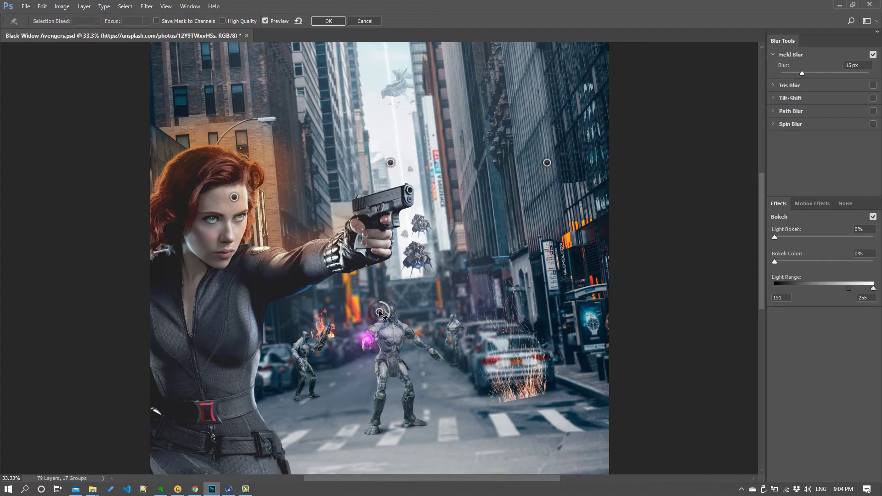
{"action": "key", "text": "Delete"}
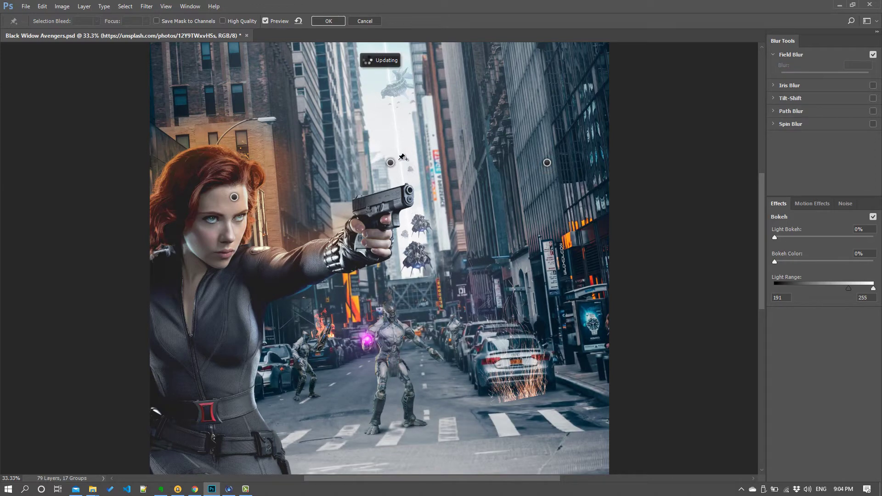
{"action": "left_click", "coordinate": [389, 177]}
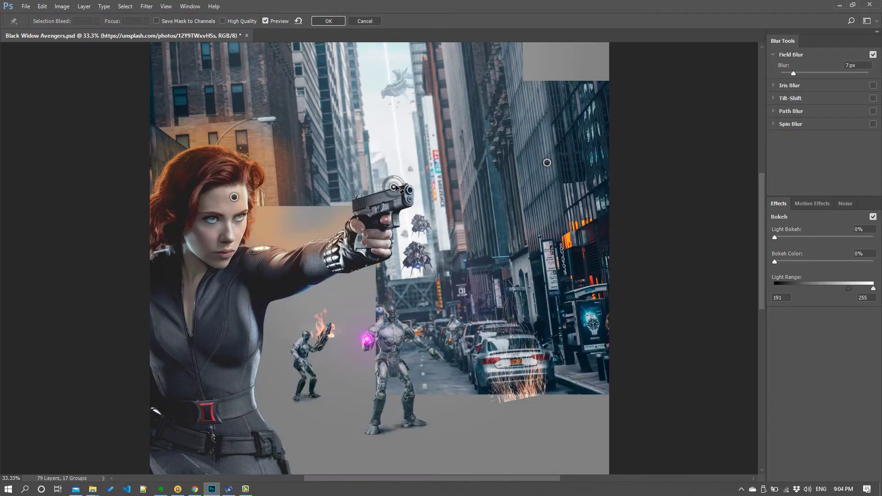
{"action": "left_click_drag", "start_coordinate": [395, 185], "coordinate": [402, 183]}
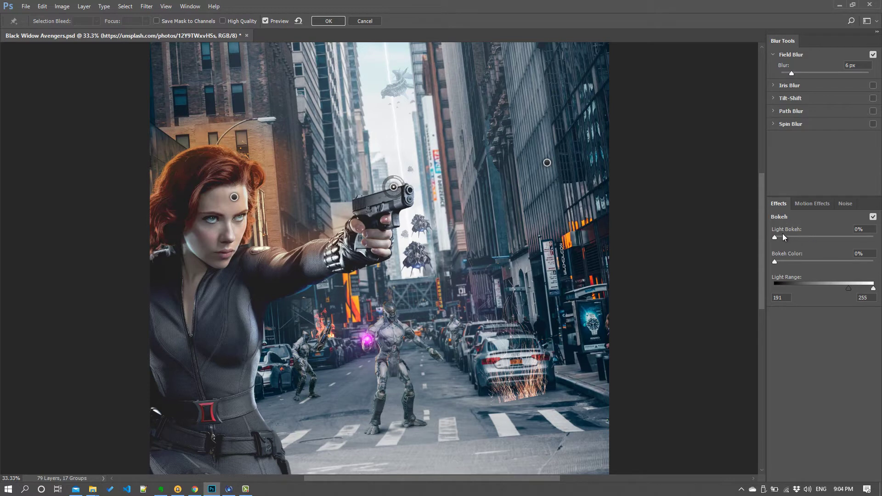
- Raise Light Bokeh to 44%, narrow Light Range to 188/233, then cancel the Field Blur
{"action": "left_click_drag", "start_coordinate": [773, 238], "coordinate": [785, 238]}
{"action": "left_click", "coordinate": [789, 238]}
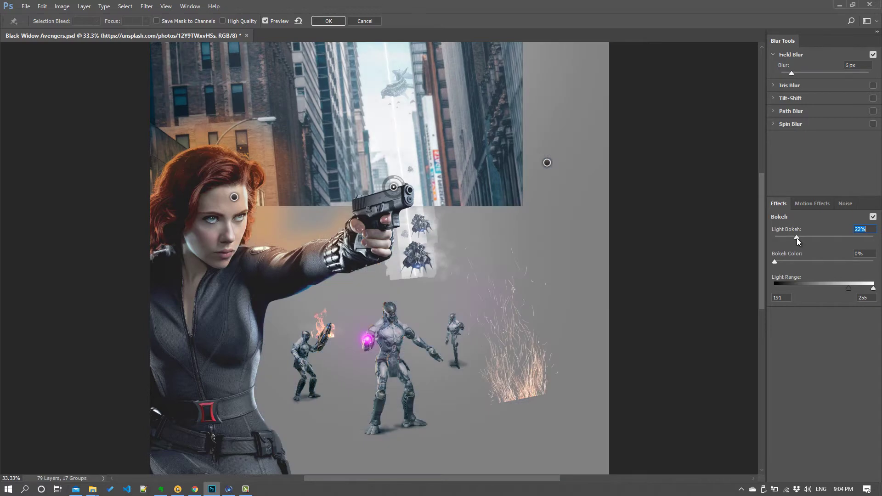
{"action": "left_click_drag", "start_coordinate": [797, 238], "coordinate": [804, 238]}
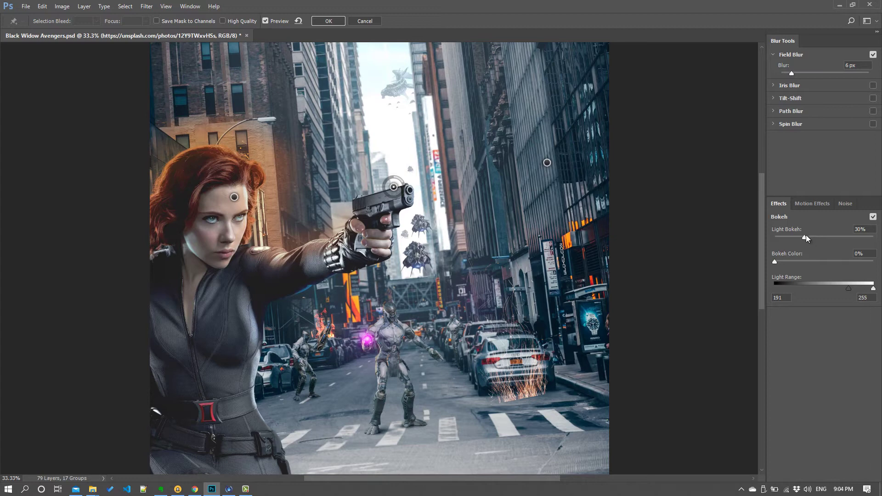
{"action": "left_click_drag", "start_coordinate": [806, 237], "coordinate": [818, 238]}
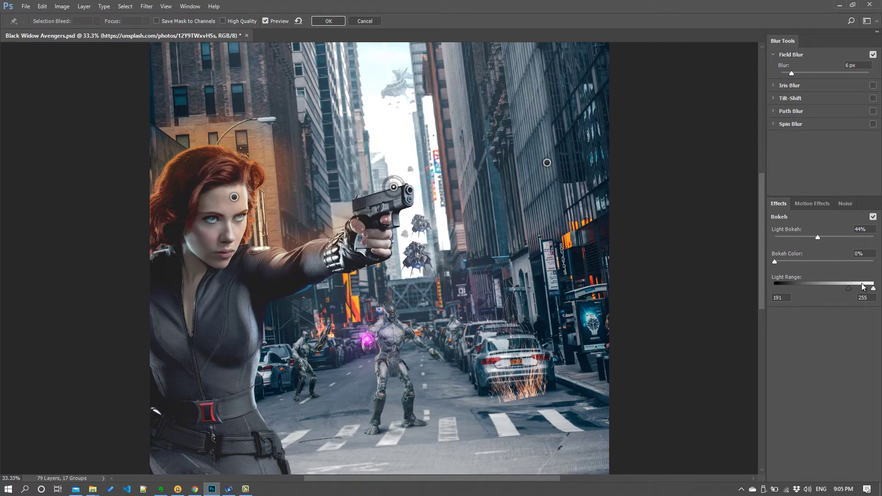
{"action": "left_click_drag", "start_coordinate": [848, 291], "coordinate": [864, 291]}
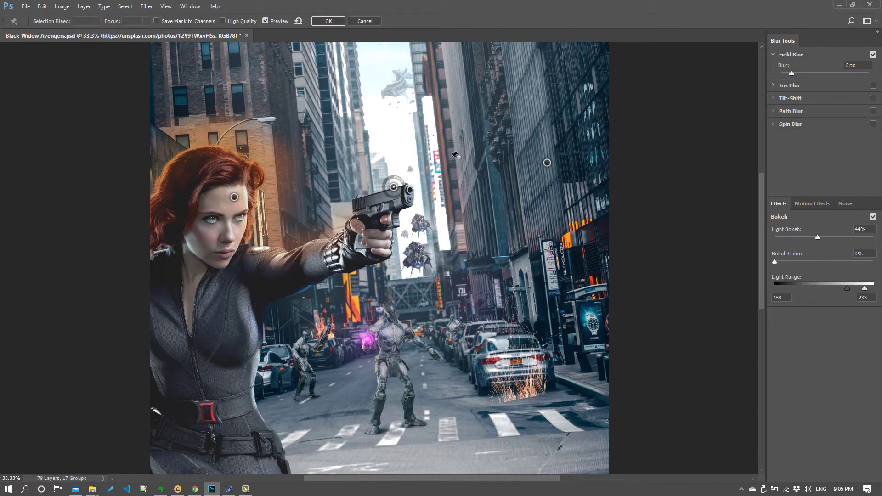
{"action": "left_click", "coordinate": [368, 23]}
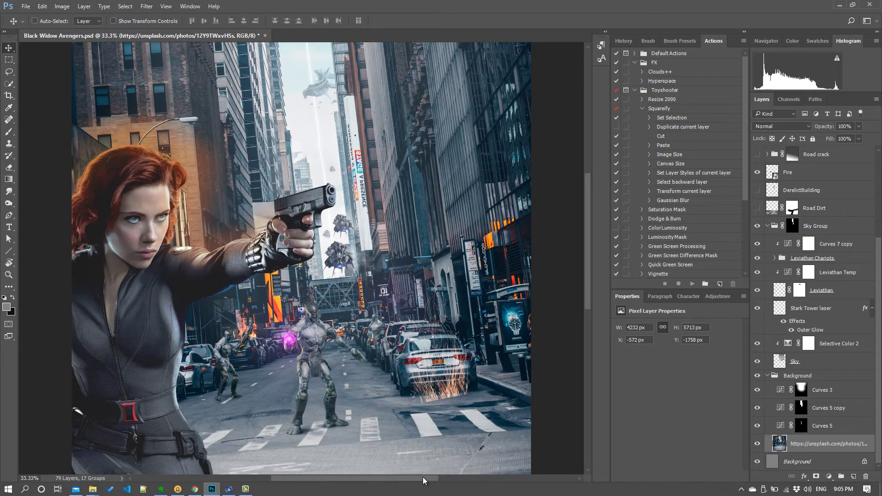
- Show Explosion Left, Bolts, GRADE, ExplosionBuilding, Effects Right, Road Dirt, DerelictBuilding and Road crack again
{"action": "left_click_drag", "start_coordinate": [422, 477], "coordinate": [413, 476]}
{"action": "mouse_move", "coordinate": [589, 270]}
{"action": "left_mouse_down"}
{"action": "mouse_move", "coordinate": [588, 242]}
{"action": "mouse_move", "coordinate": [589, 275]}
{"action": "left_mouse_up"}
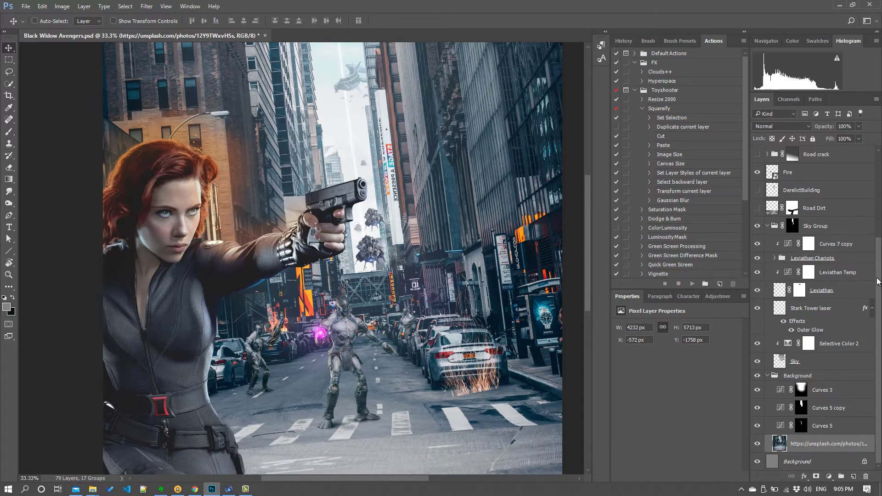
{"action": "scroll", "coordinate": [822, 203], "scroll_direction": "up", "scroll_amount": 5}
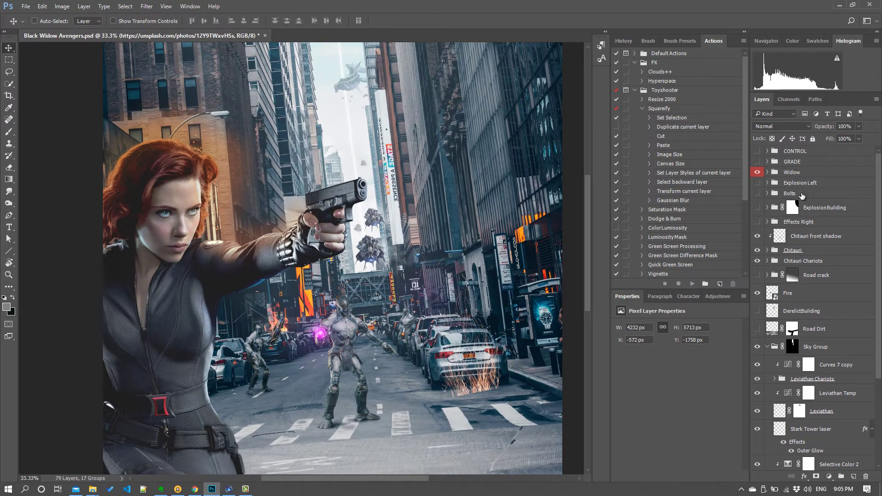
{"action": "left_click_drag", "start_coordinate": [756, 182], "coordinate": [756, 193]}
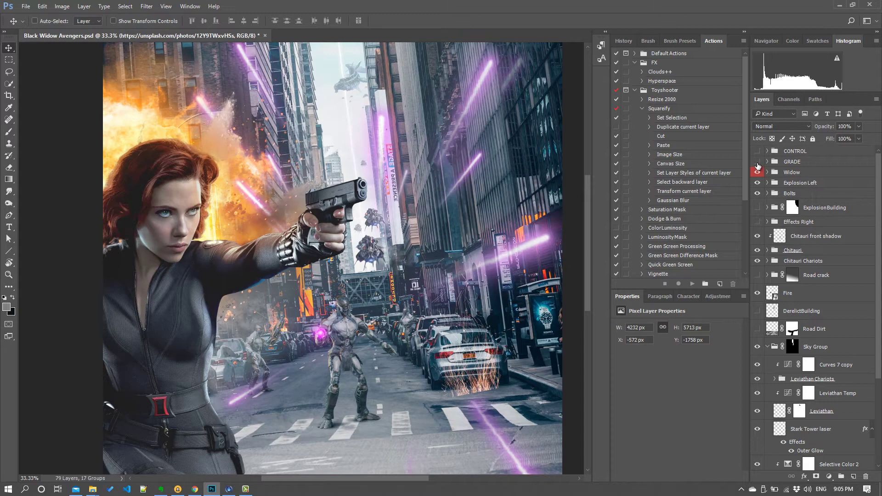
{"action": "left_click", "coordinate": [757, 161]}
{"action": "left_click", "coordinate": [757, 208]}
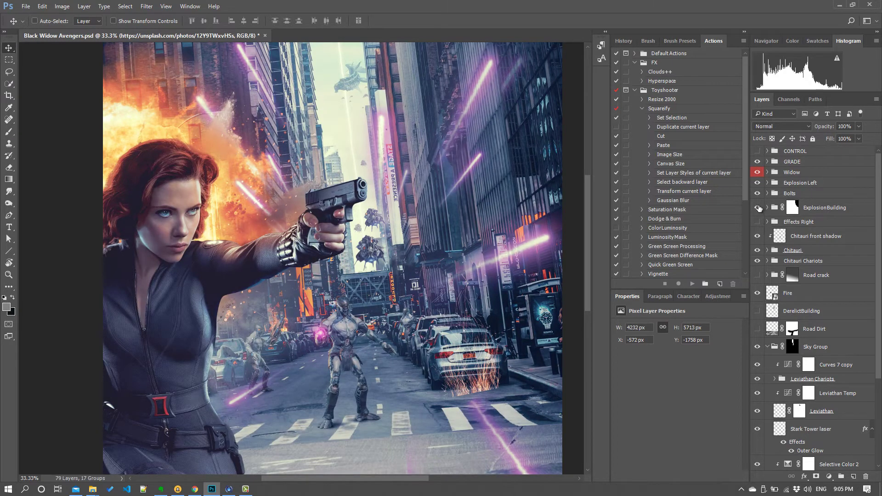
{"action": "left_click", "coordinate": [757, 222]}
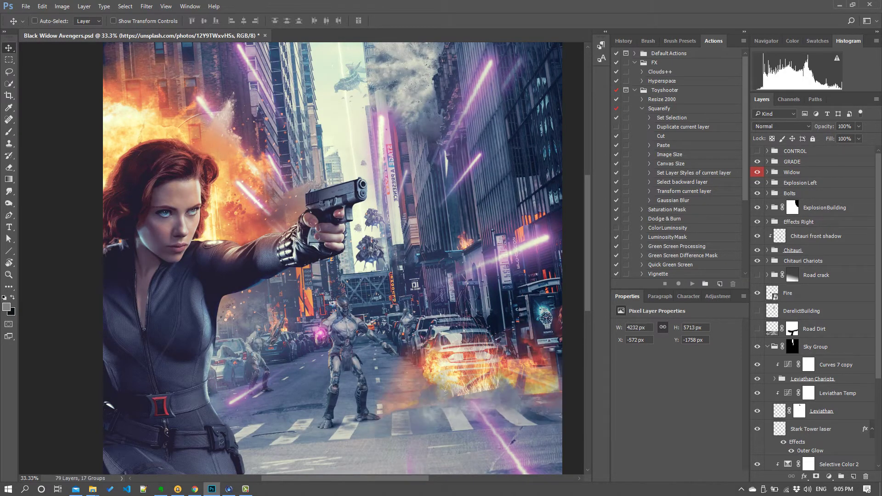
{"action": "scroll", "coordinate": [878, 239], "scroll_direction": "down", "scroll_amount": 2}
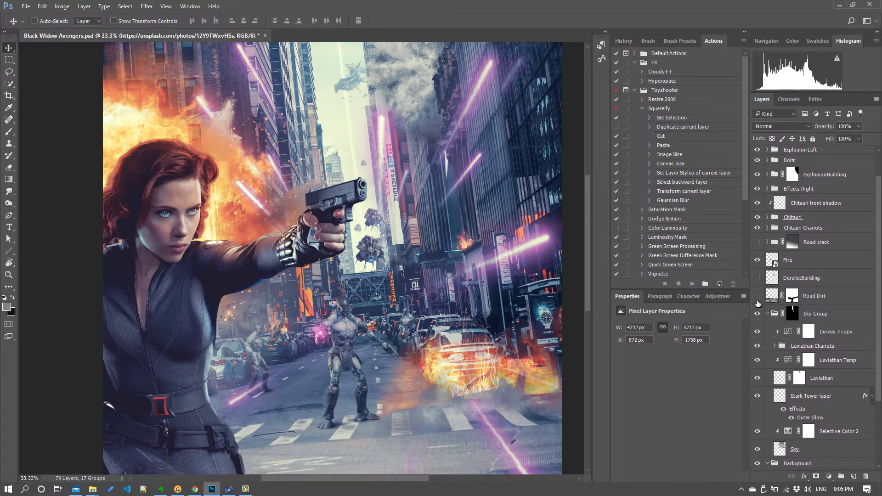
{"action": "left_click_drag", "start_coordinate": [758, 289], "coordinate": [756, 252]}
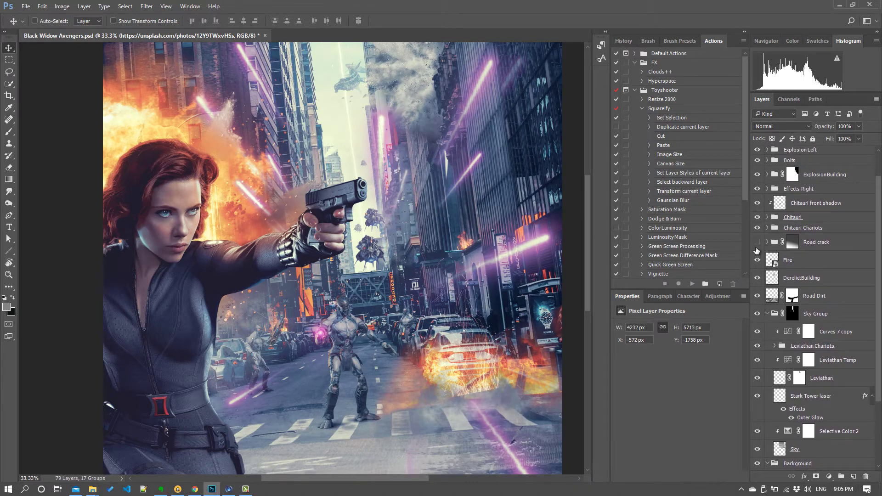
{"action": "left_click", "coordinate": [758, 242]}
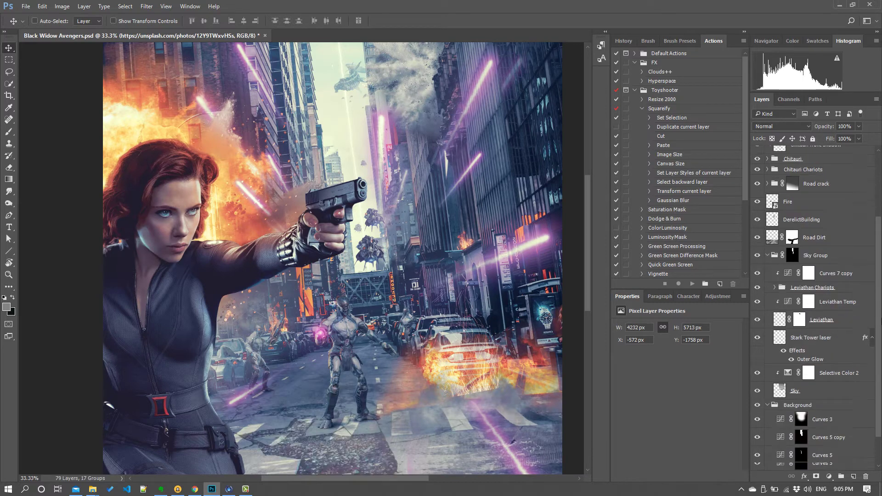
{"action": "scroll", "coordinate": [836, 401], "scroll_direction": "down", "scroll_amount": 3}
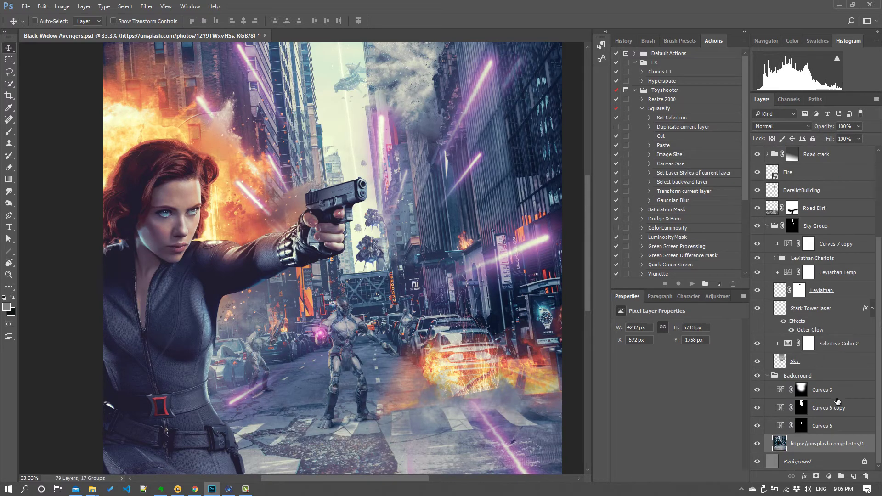
- Isolate the street photo, compare it with and without Curves 3, Curves 5 and Curves 5 copy, leaving them on
{"action": "left_click", "coordinate": [756, 376], "text": "alt"}
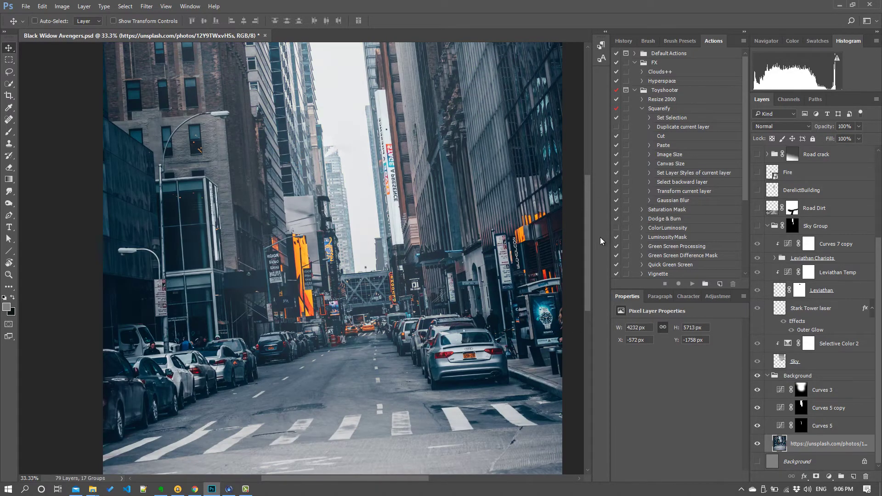
{"action": "mouse_move", "coordinate": [588, 232]}
{"action": "left_mouse_down"}
{"action": "mouse_move", "coordinate": [580, 243]}
{"action": "mouse_move", "coordinate": [578, 175]}
{"action": "mouse_move", "coordinate": [579, 236]}
{"action": "mouse_move", "coordinate": [580, 223]}
{"action": "left_mouse_up"}
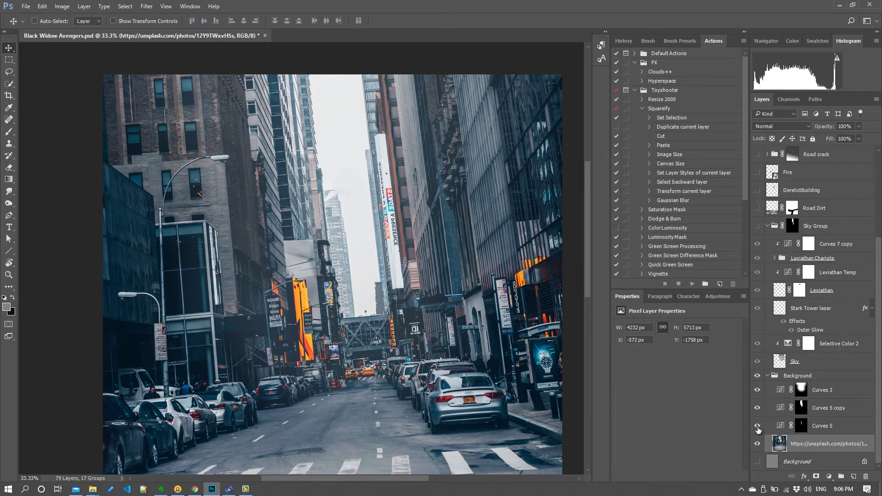
{"action": "left_click_drag", "start_coordinate": [757, 428], "coordinate": [757, 389]}
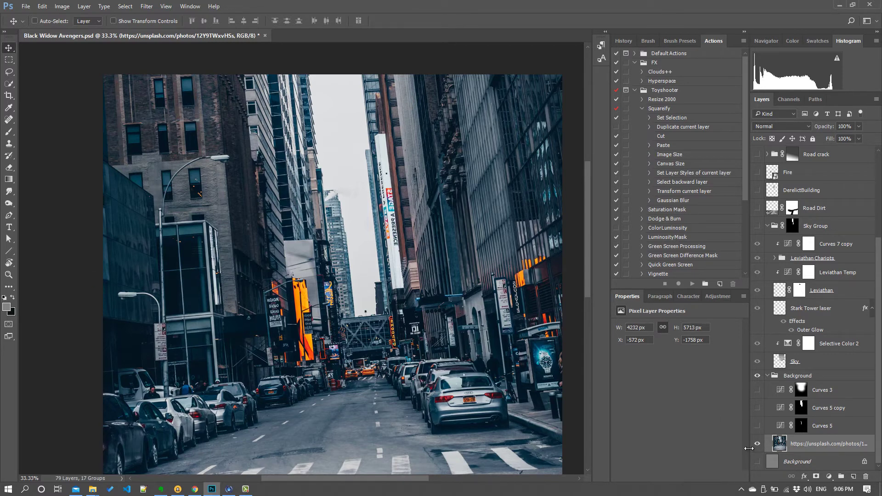
{"action": "left_click", "coordinate": [758, 427]}
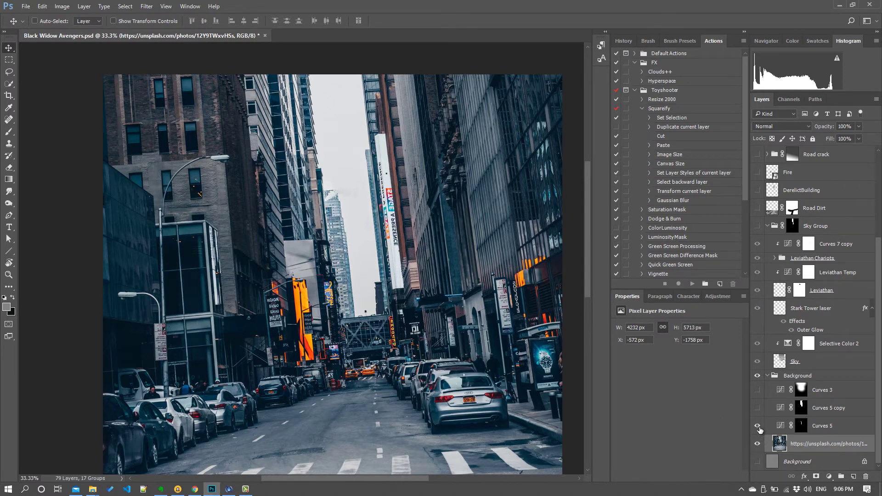
{"action": "left_click", "coordinate": [758, 427]}
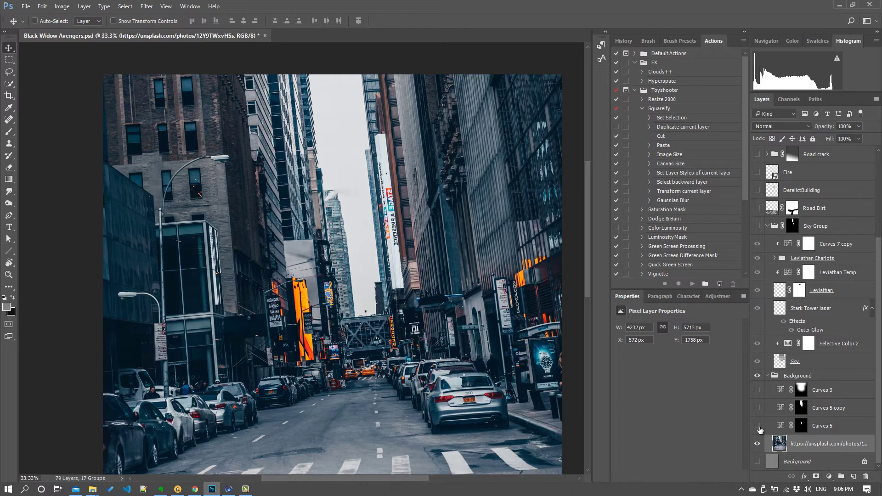
{"action": "left_click", "coordinate": [759, 427]}
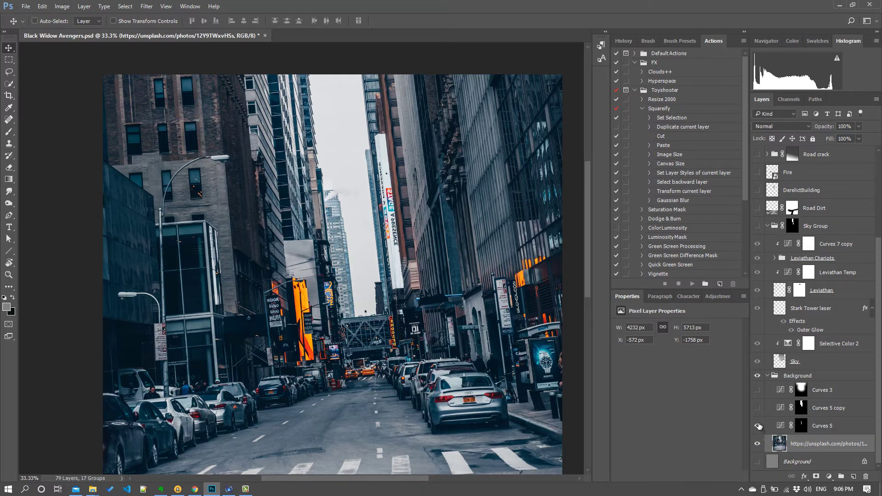
{"action": "left_click", "coordinate": [758, 408]}
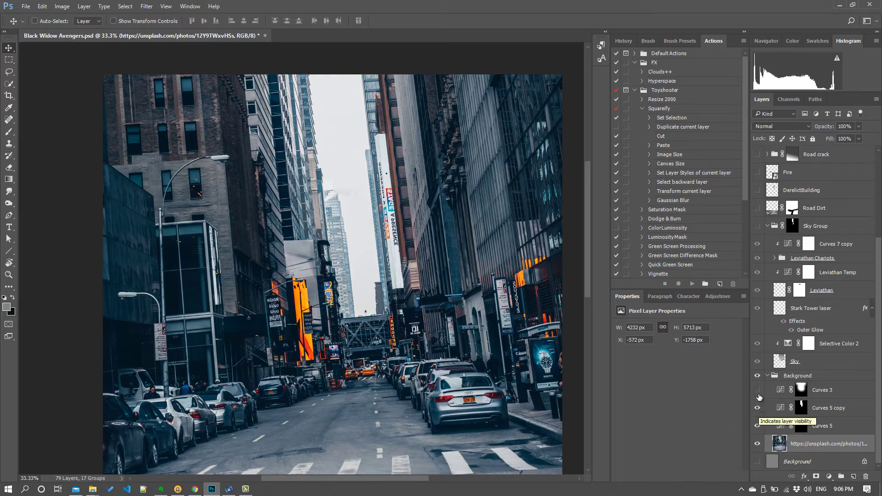
{"action": "left_click", "coordinate": [757, 390]}
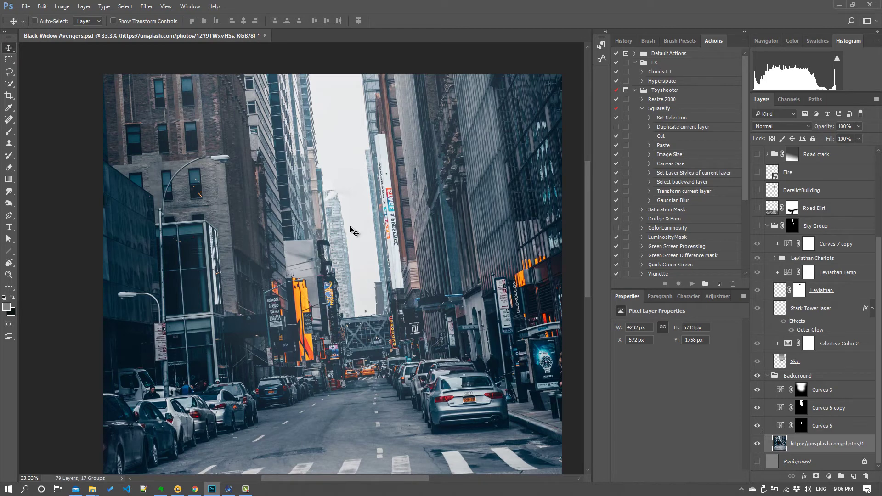
{"action": "left_click", "coordinate": [756, 448], "text": "alt"}
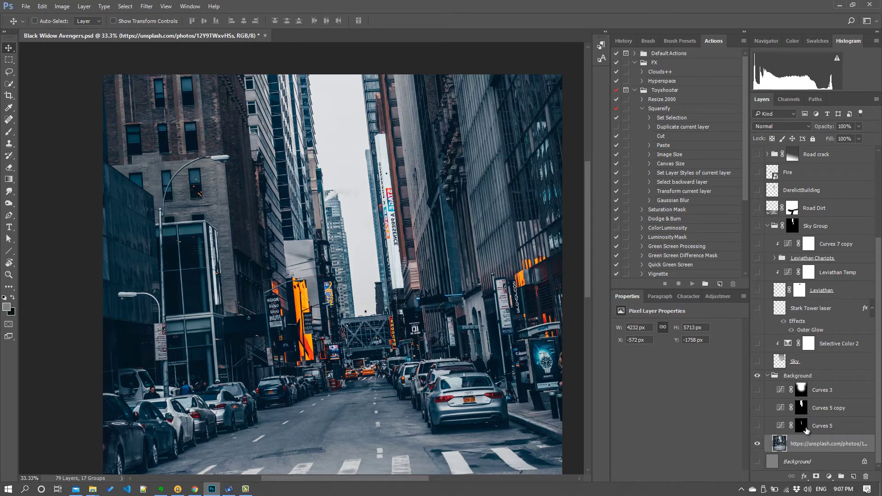
{"action": "left_click_drag", "start_coordinate": [759, 426], "coordinate": [757, 399]}
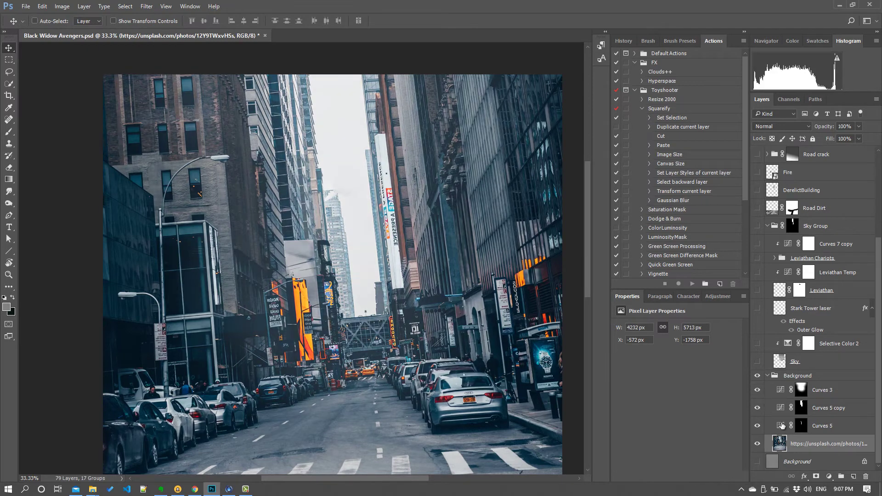
- Drag the Curves 5 shadow output to 0, then inspect the Curves 5 copy and Curves 3 settings
{"action": "left_click", "coordinate": [783, 430]}
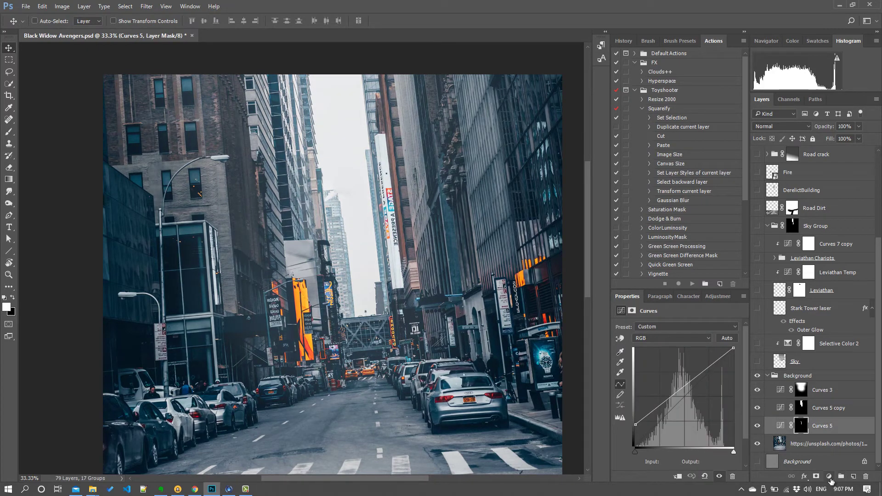
{"action": "left_click", "coordinate": [830, 478]}
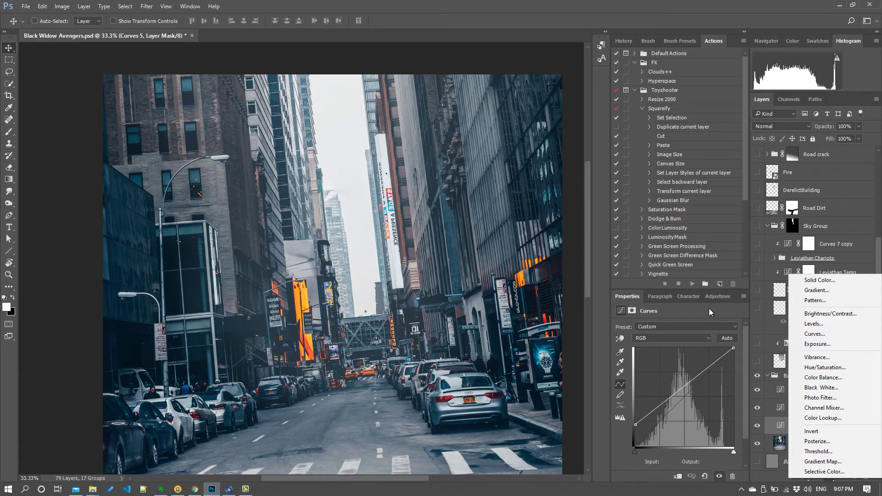
{"action": "key", "text": "Escape"}
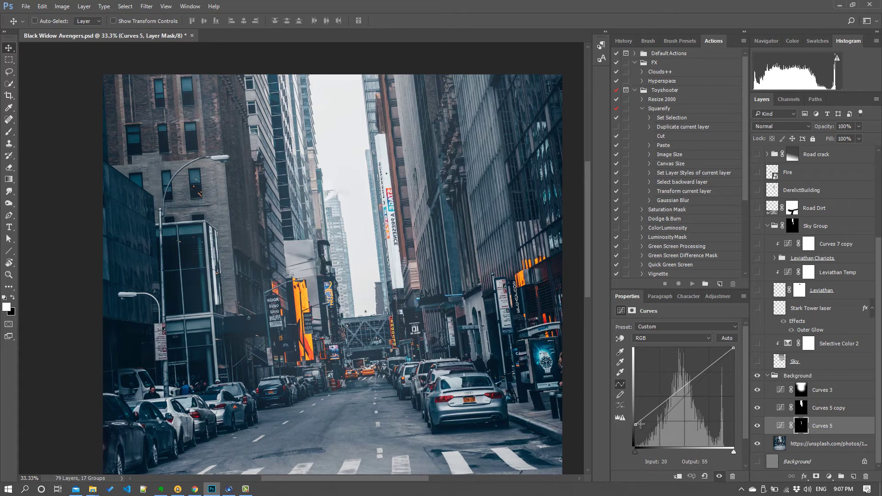
{"action": "left_click_drag", "start_coordinate": [636, 425], "coordinate": [611, 424]}
{"action": "left_click", "coordinate": [774, 410]}
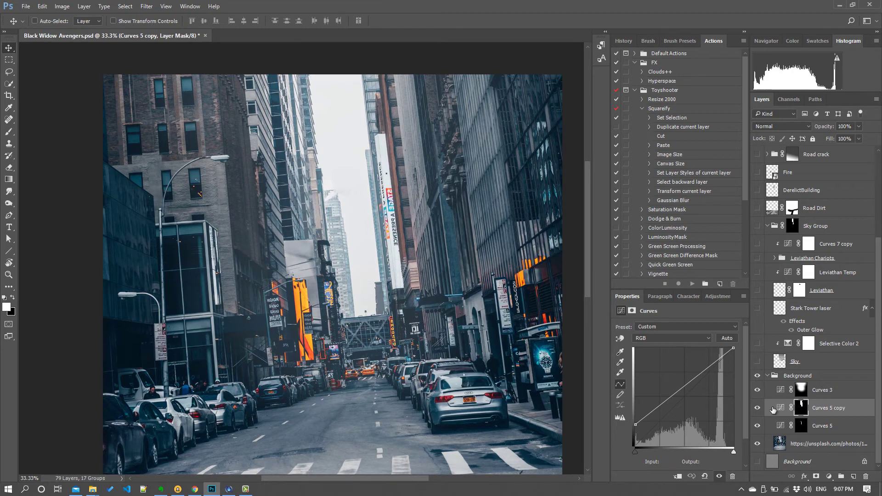
{"action": "left_click", "coordinate": [781, 393]}
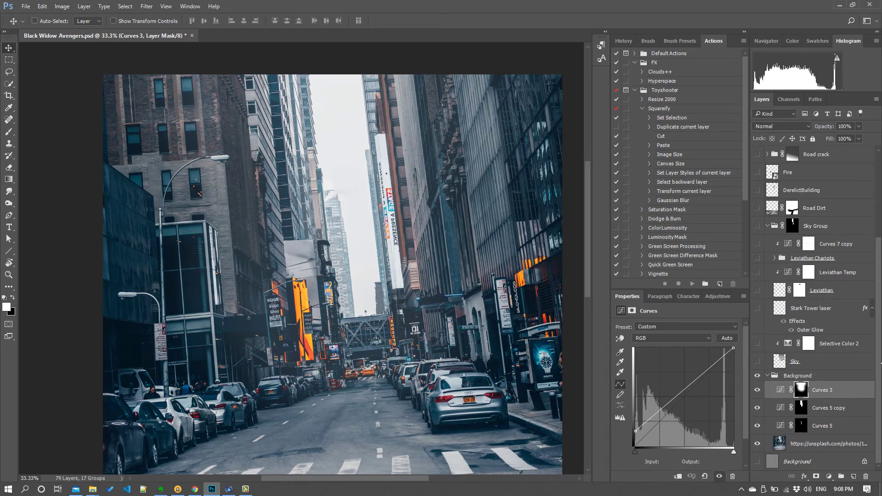
- Show Sky Group, laser beam and Leviathans, plus Road Dirt, DerelictBuilding, fire and Road crack
{"action": "left_click", "coordinate": [757, 226]}
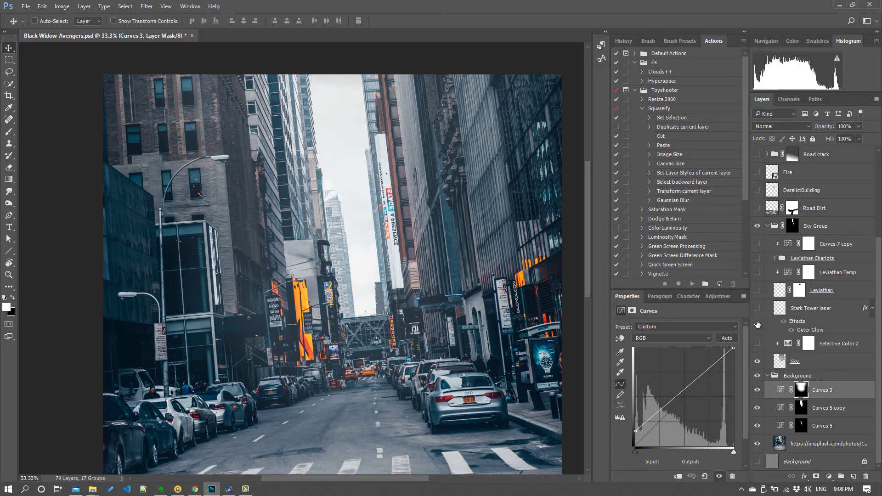
{"action": "left_click_drag", "start_coordinate": [757, 313], "coordinate": [757, 244]}
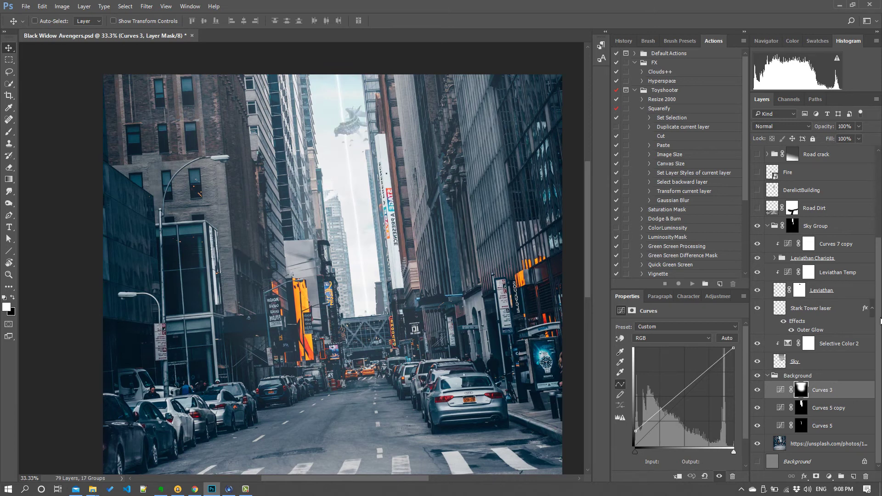
{"action": "left_click_drag", "start_coordinate": [879, 323], "coordinate": [871, 217]}
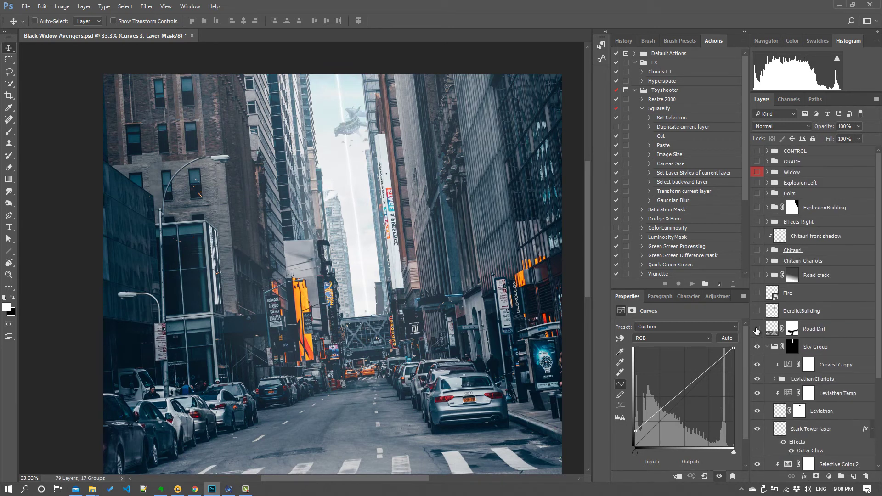
{"action": "left_click_drag", "start_coordinate": [757, 330], "coordinate": [757, 161]}
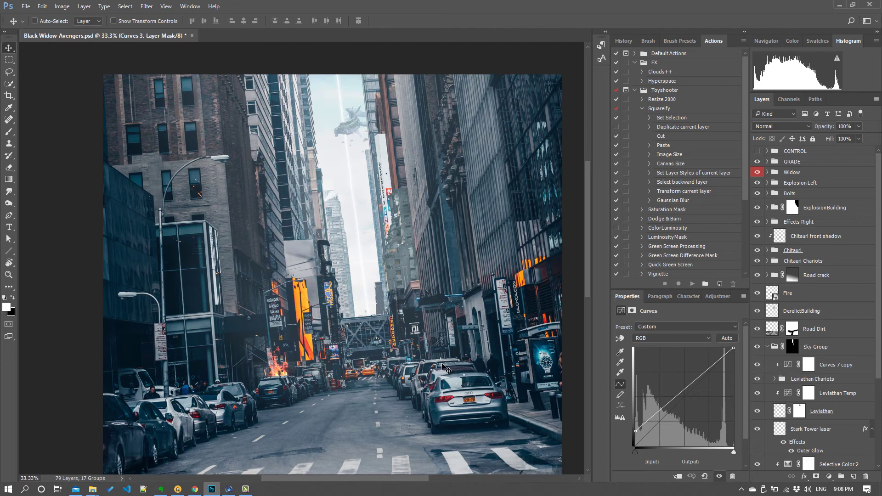
- Undo the Squarify crop, restoring the original portrait canvas with all composite layers visible
{"action": "key", "text": "ctrl+z"}
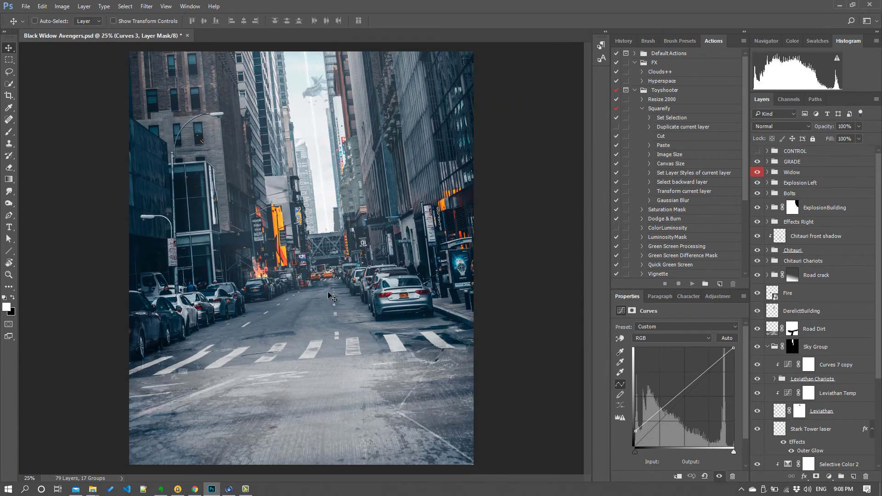